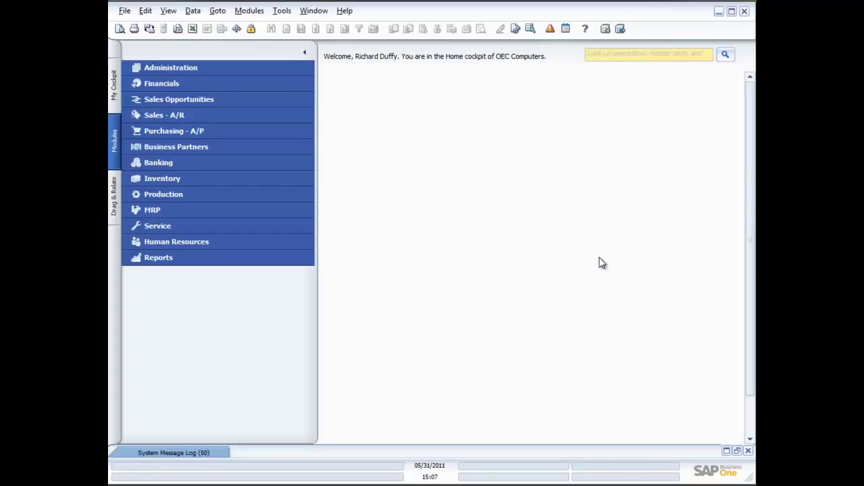
Open the inventory item master data and bring up the first item record, A00001.
left_click(166, 180)
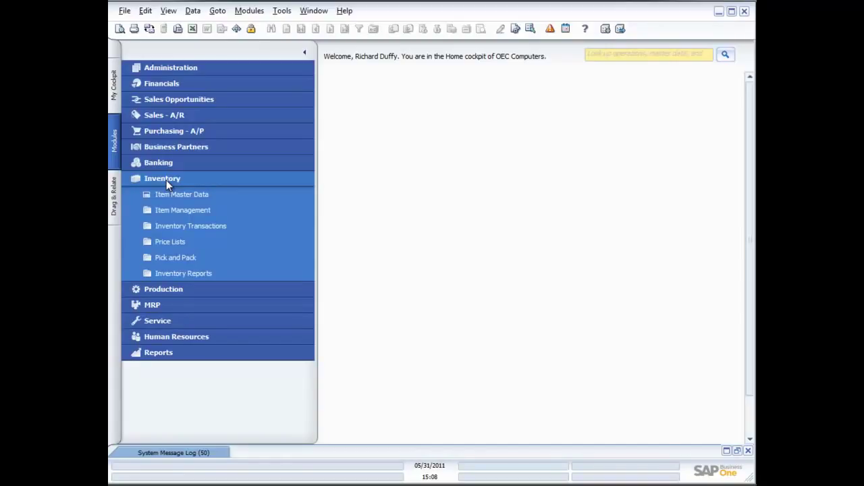
left_click(174, 194)
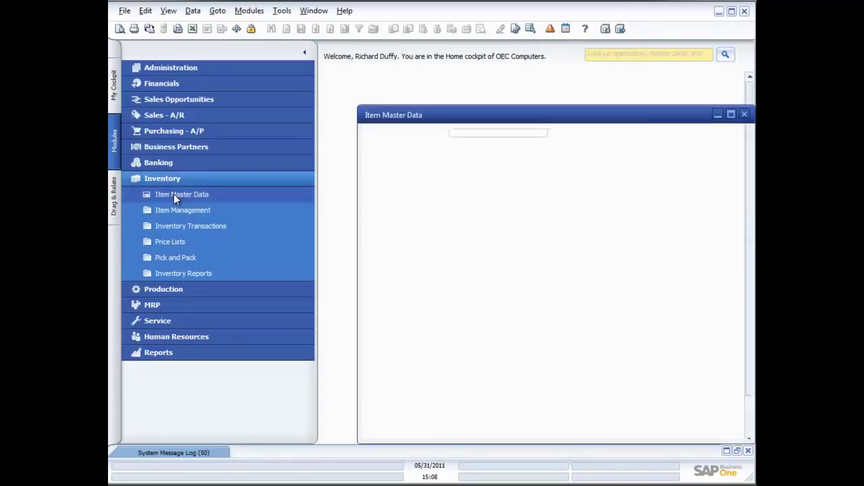
left_click_drag(512, 122, 475, 98)
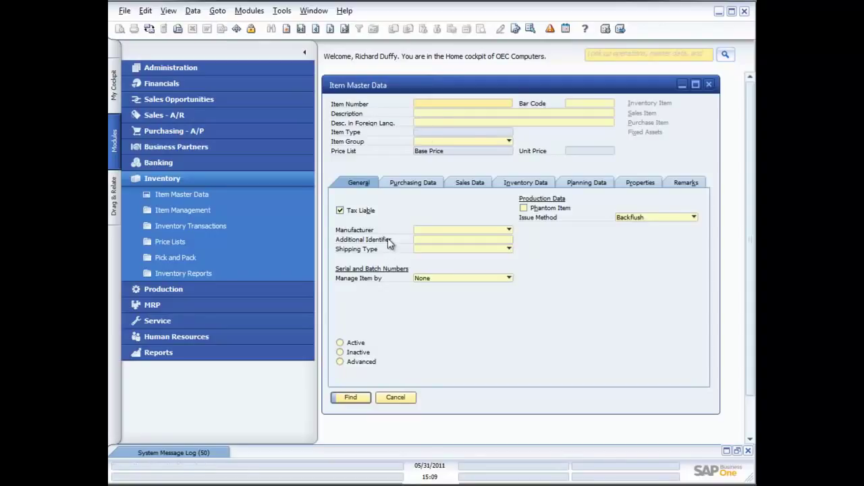
left_click(301, 29)
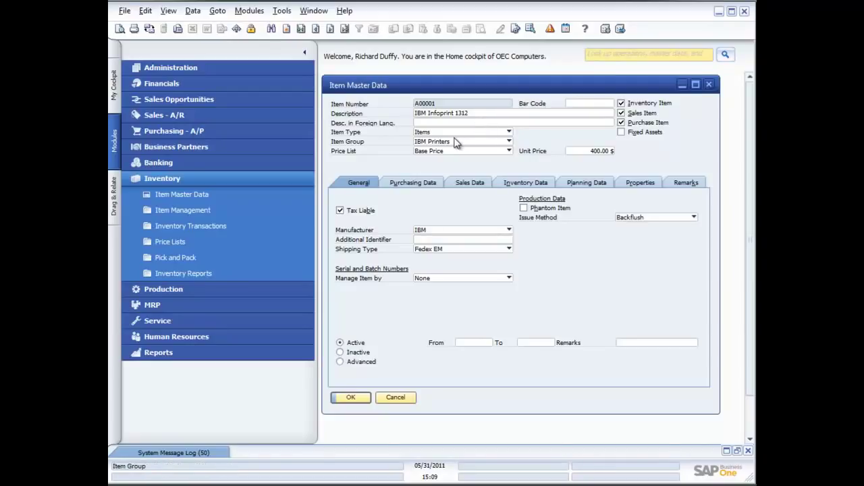
Examine the IBM Infoprint 1312 item's type, group, unit price, manufacturer, and serial and batch management options.
left_click(510, 135)
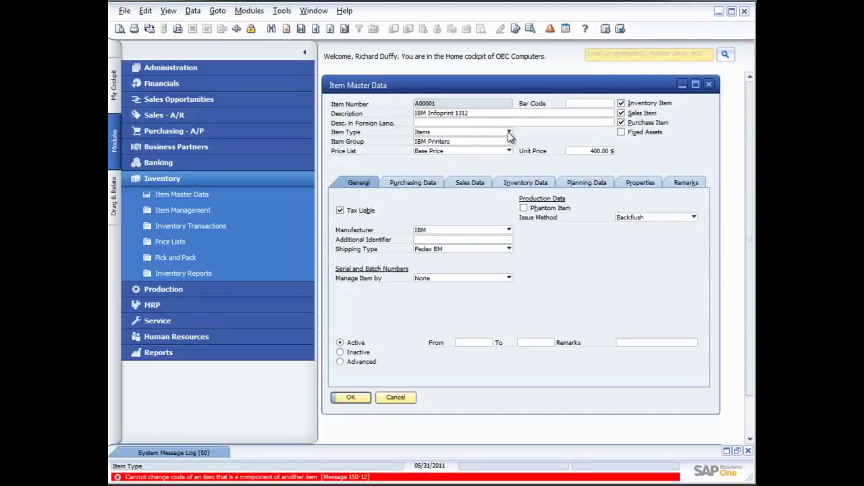
left_click(509, 142)
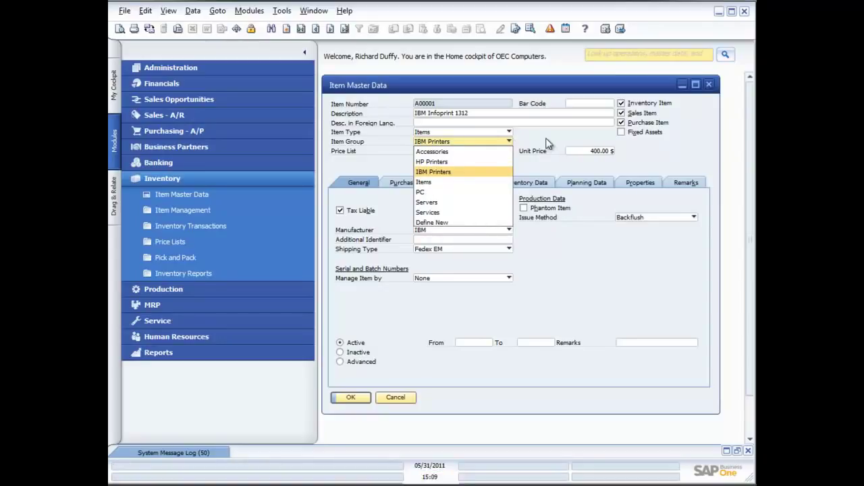
left_click(548, 145)
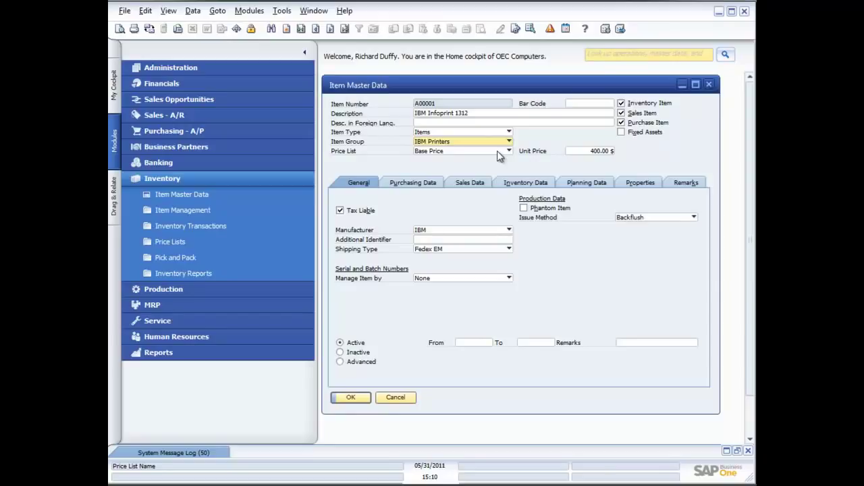
left_click(601, 151)
left_click(509, 230)
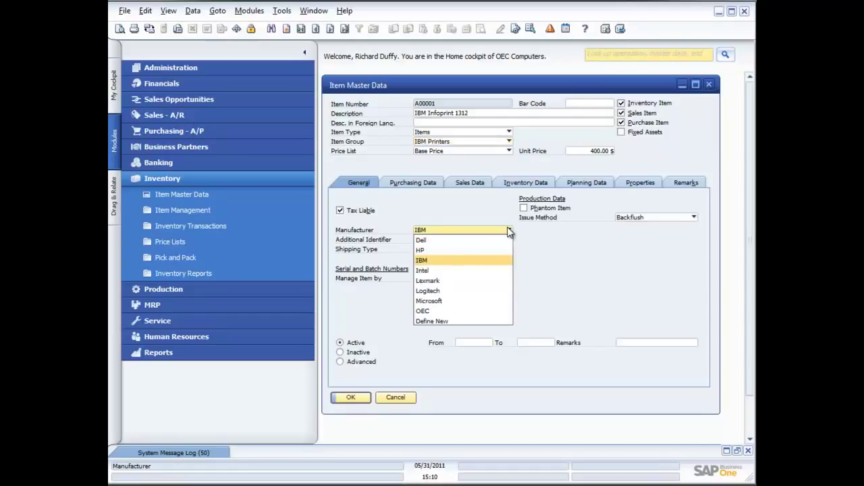
left_click(561, 262)
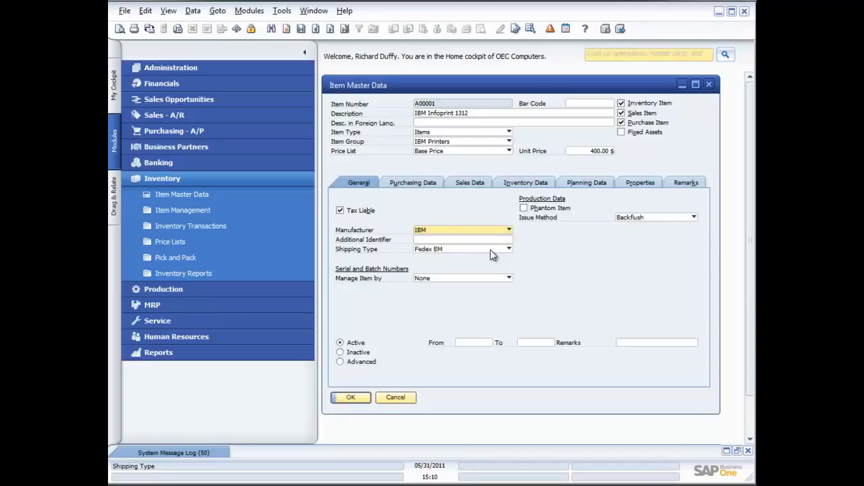
left_click(510, 278)
left_click(509, 278)
Review the item's purchasing and sales units and dimensions, and its inventory data by warehouse.
left_click(414, 184)
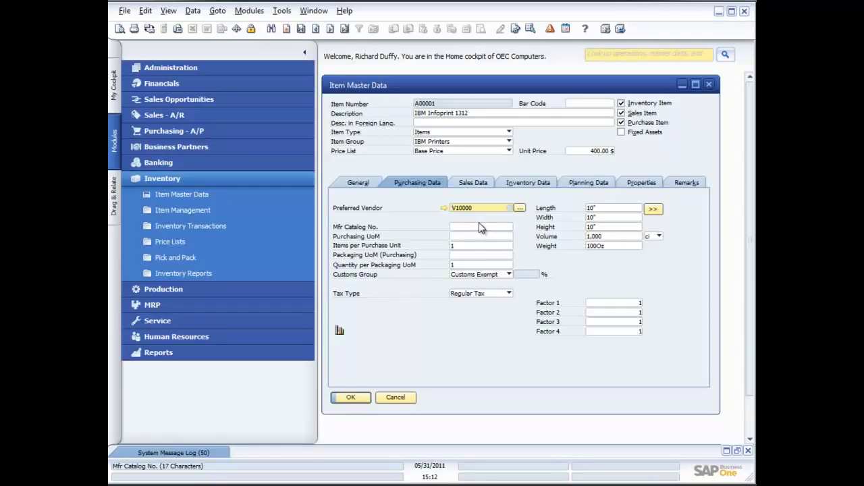
left_click(470, 185)
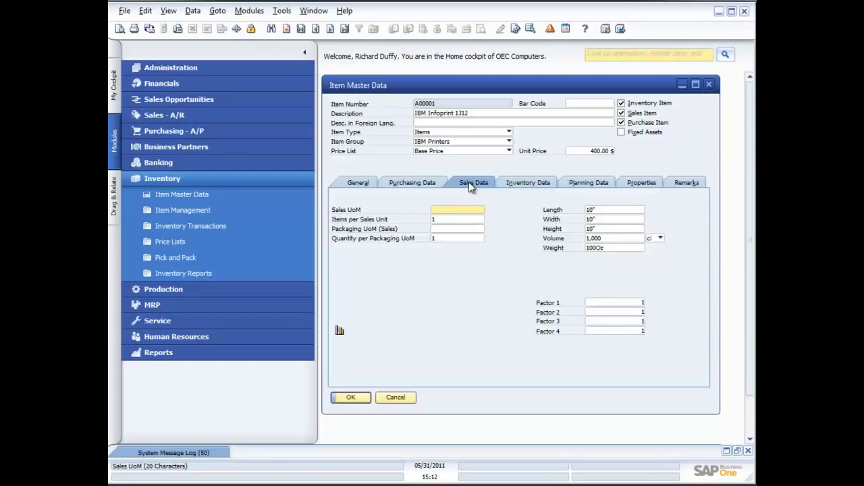
left_click(416, 185)
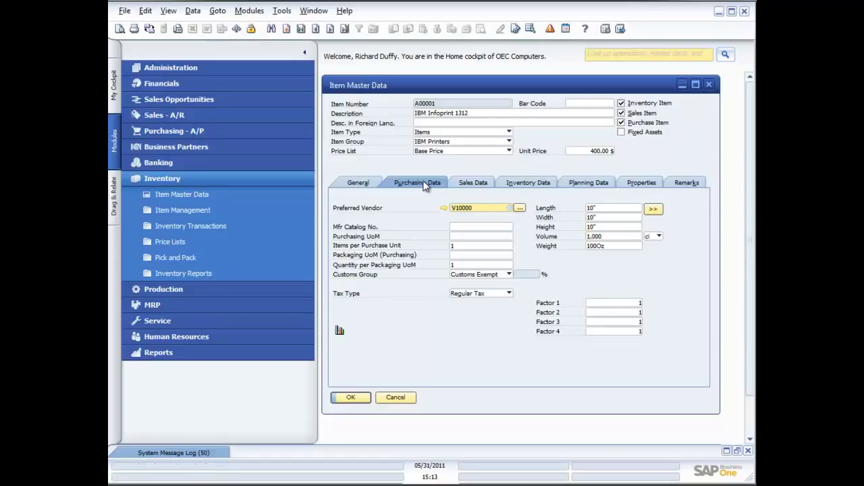
left_click(478, 183)
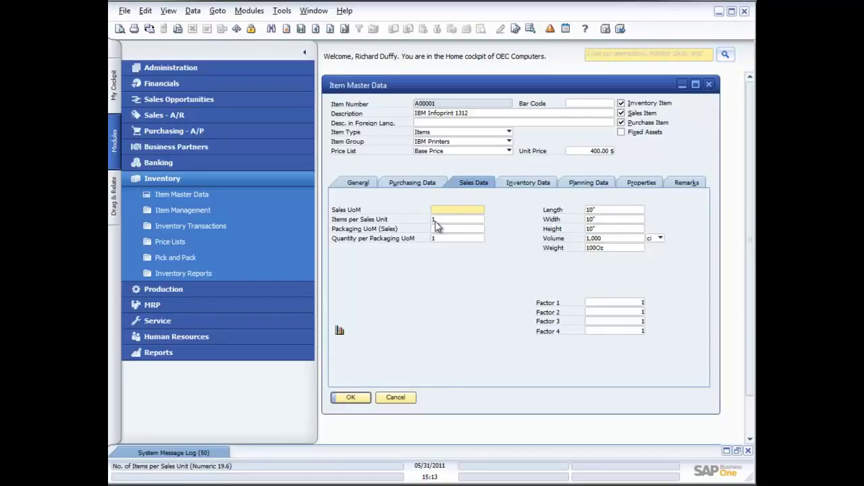
left_click(531, 183)
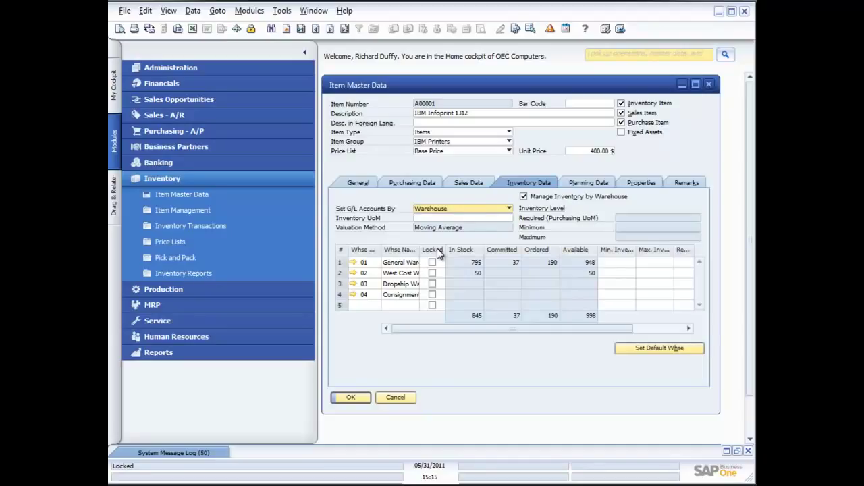
Examine the item's planning data, including the available planning methods and procurement methods.
left_click(579, 184)
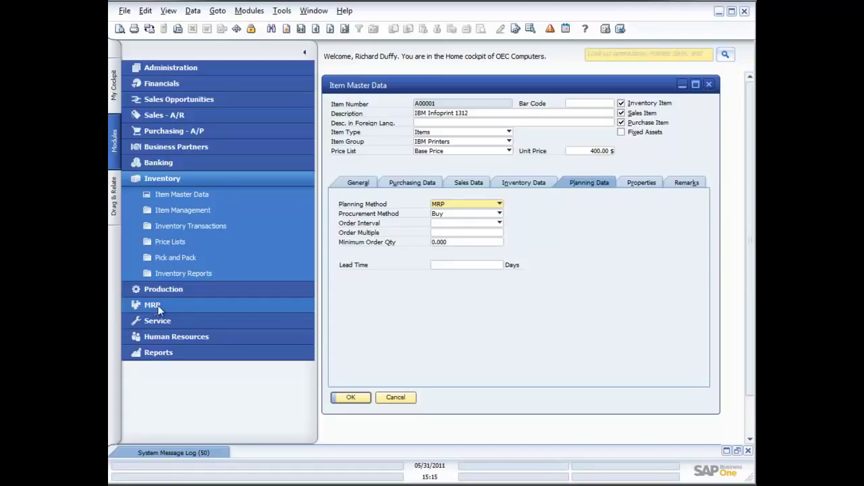
left_click(497, 205)
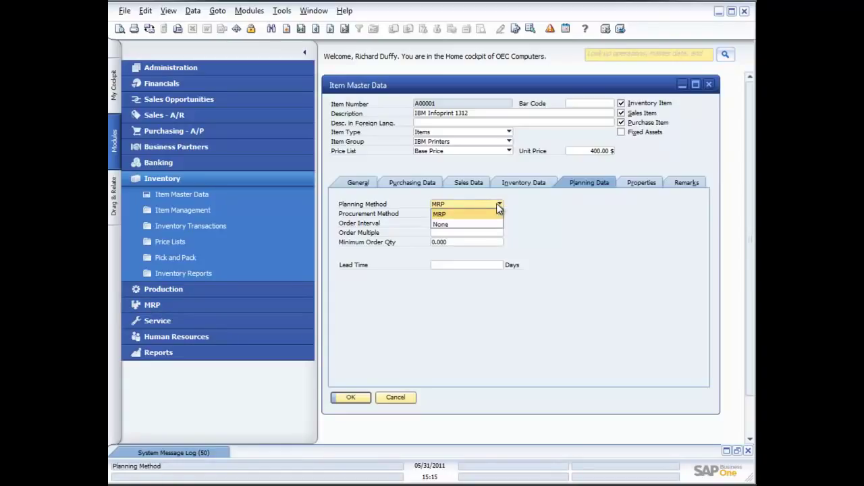
left_click(497, 214)
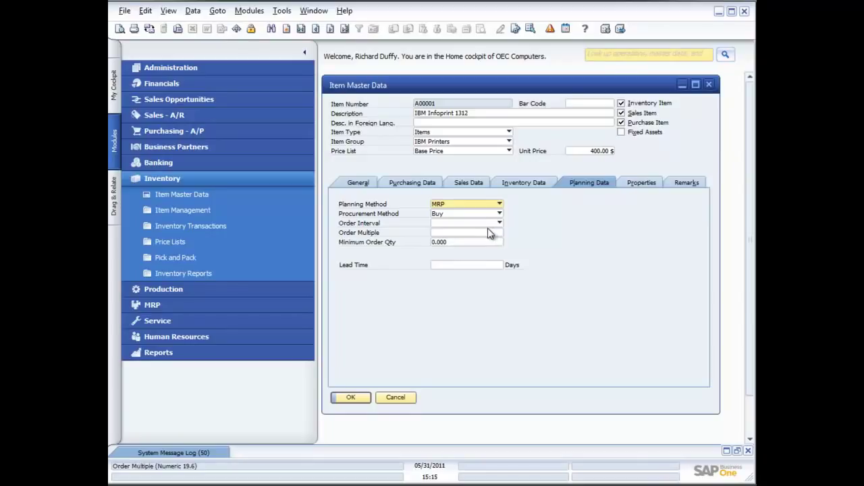
left_click(499, 214)
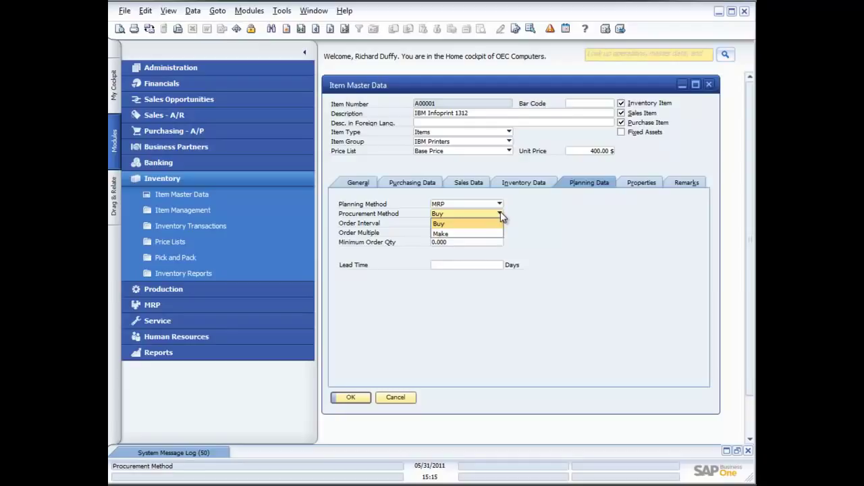
left_click(547, 227)
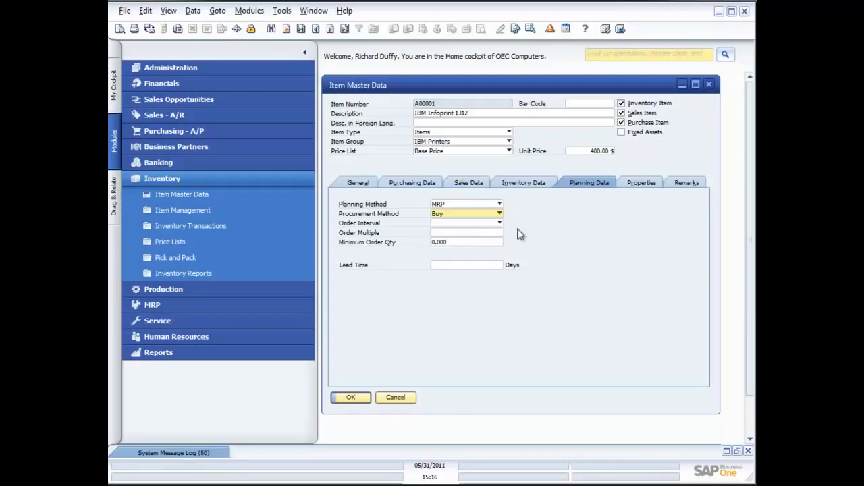
Look through the item's full list of properties and its remarks, and return to its general data.
left_click(649, 186)
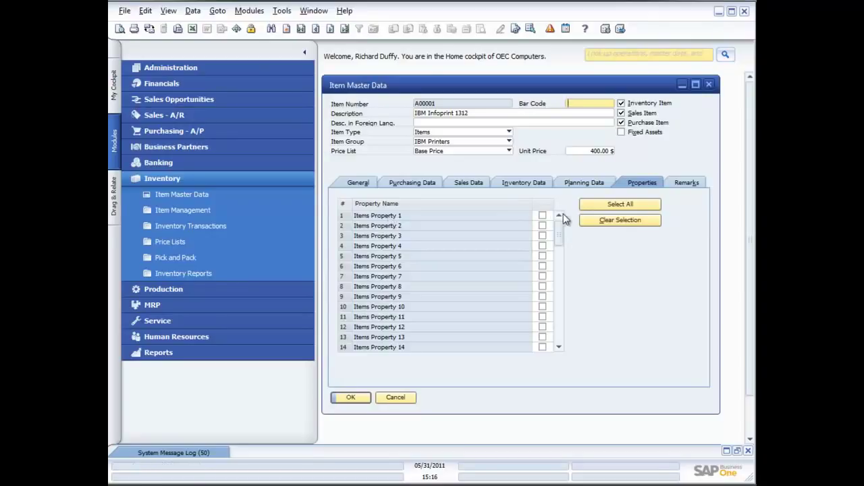
left_click_drag(560, 230, 562, 339)
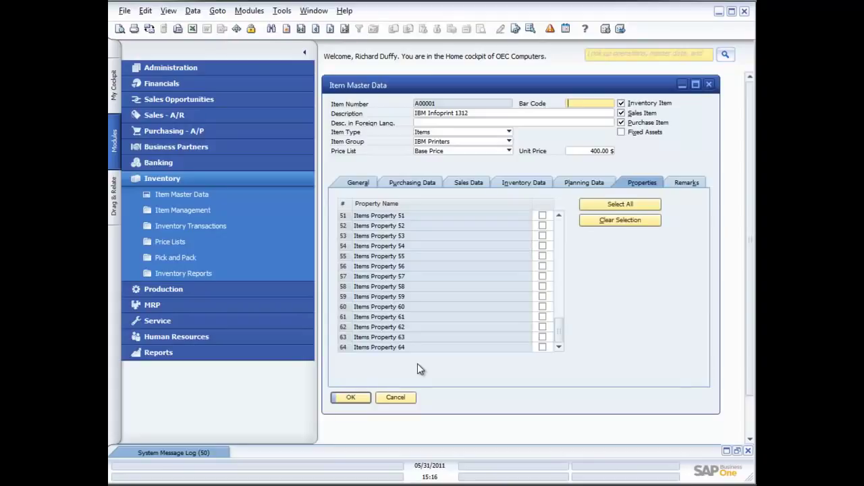
left_click(687, 183)
left_click(597, 254)
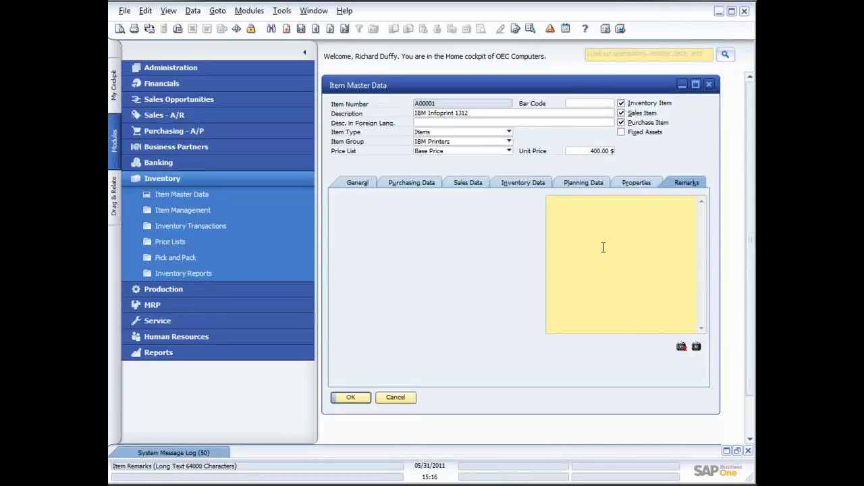
left_click(356, 184)
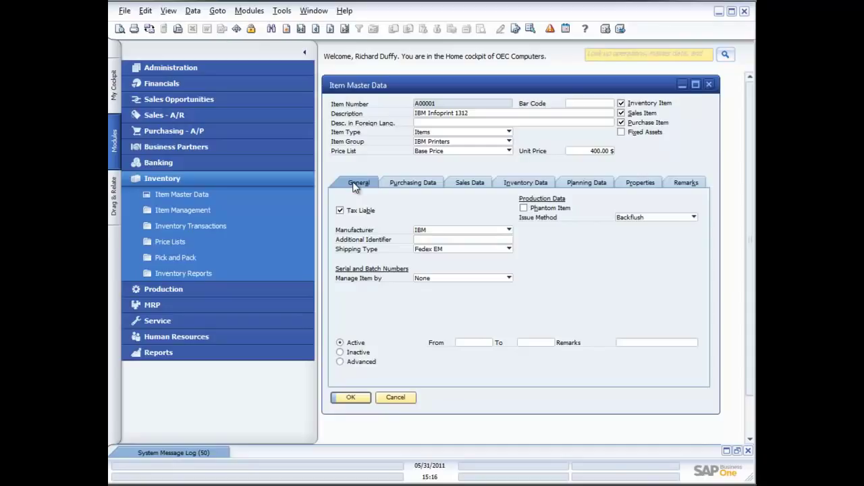
Open the inventory Price Lists window and move it clear of the item header to examine the lists and factors.
left_click(202, 212)
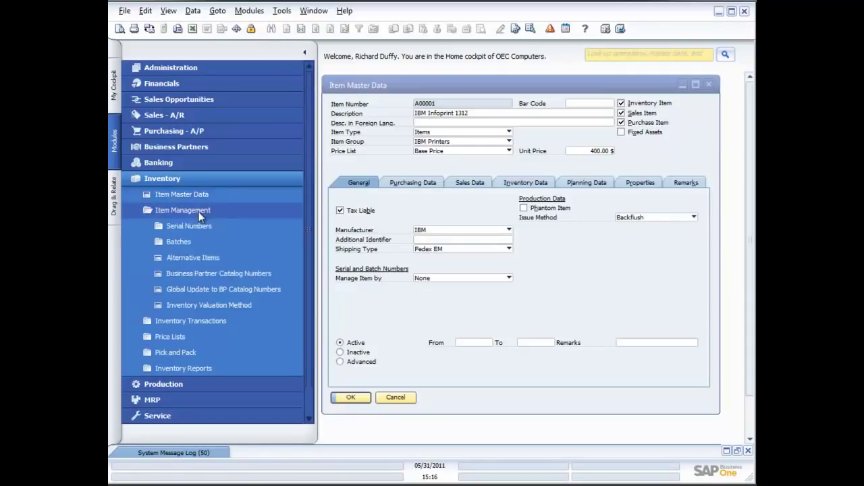
left_click(199, 214)
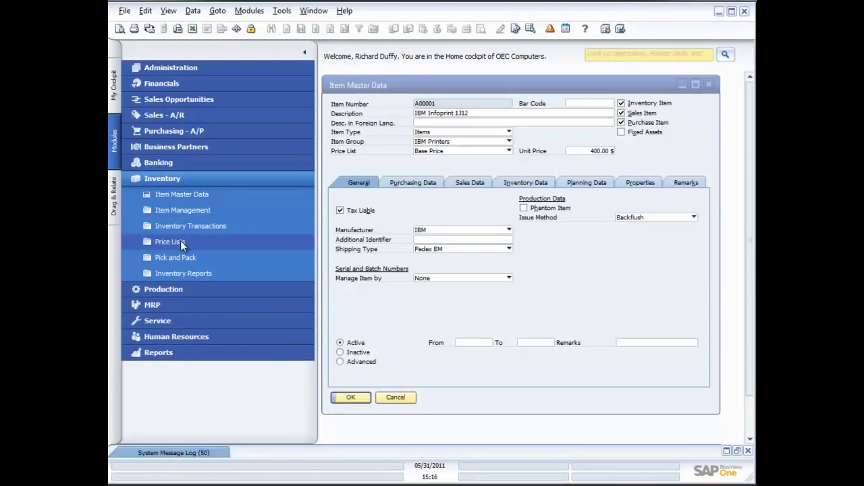
left_click(180, 241)
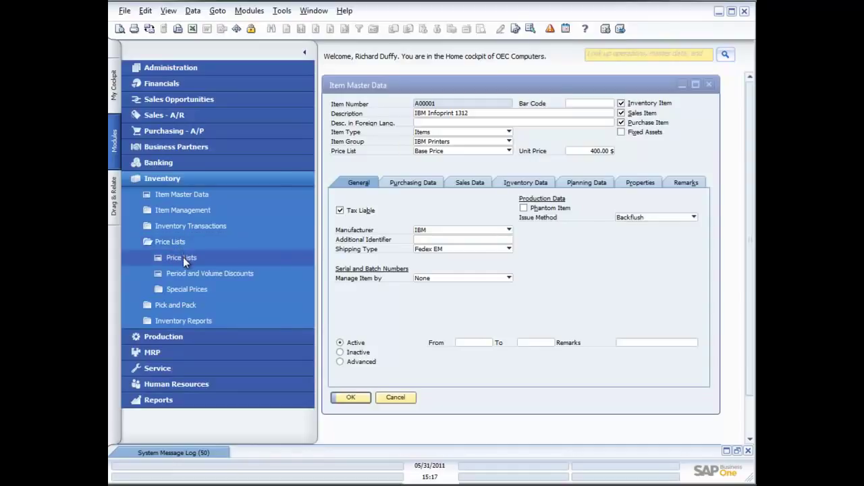
left_click(183, 258)
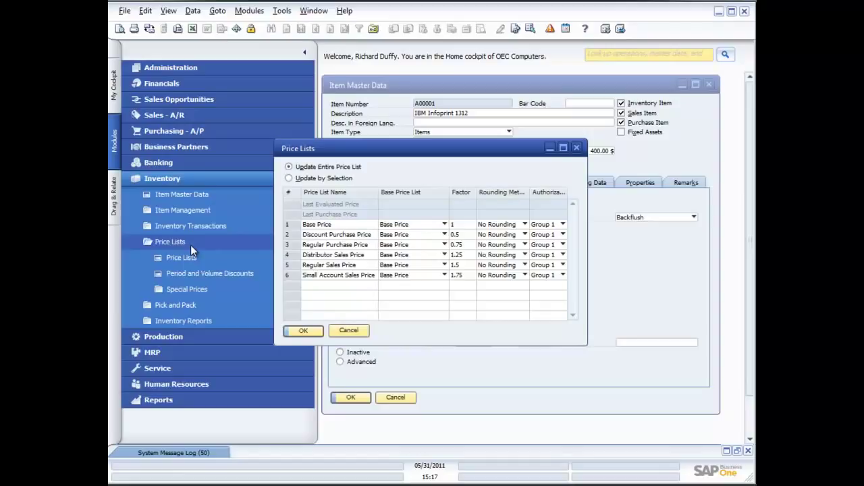
left_click_drag(374, 154, 283, 202)
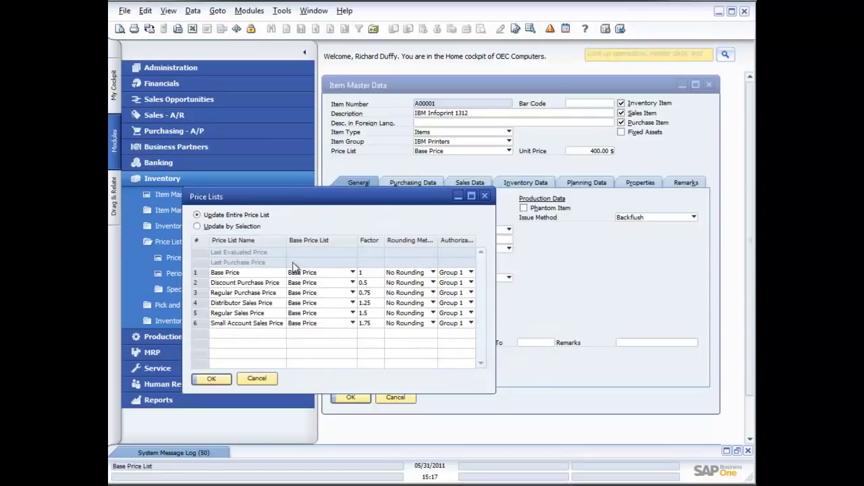
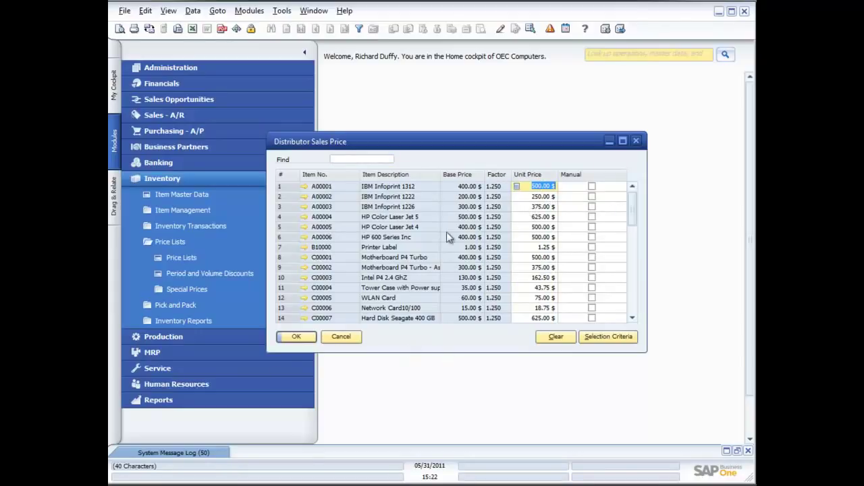
Close the Distributor Sales Price and Price Lists windows and open Period and Volume Discounts.
left_click(341, 338)
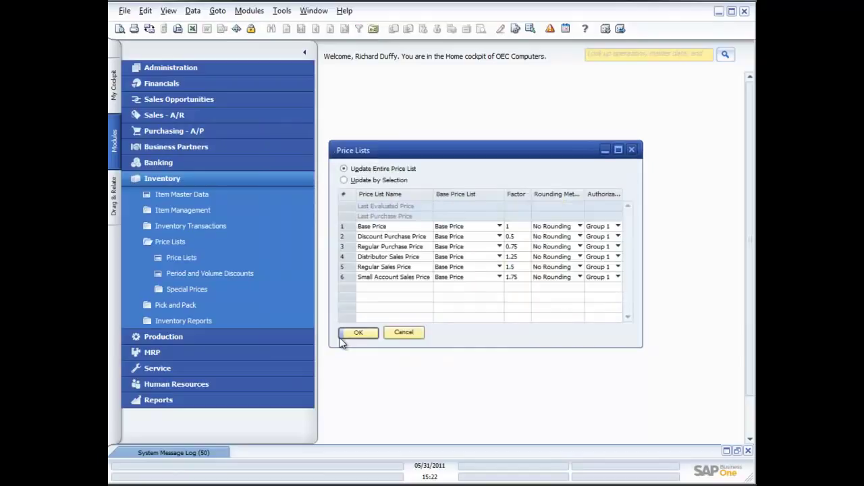
left_click(405, 333)
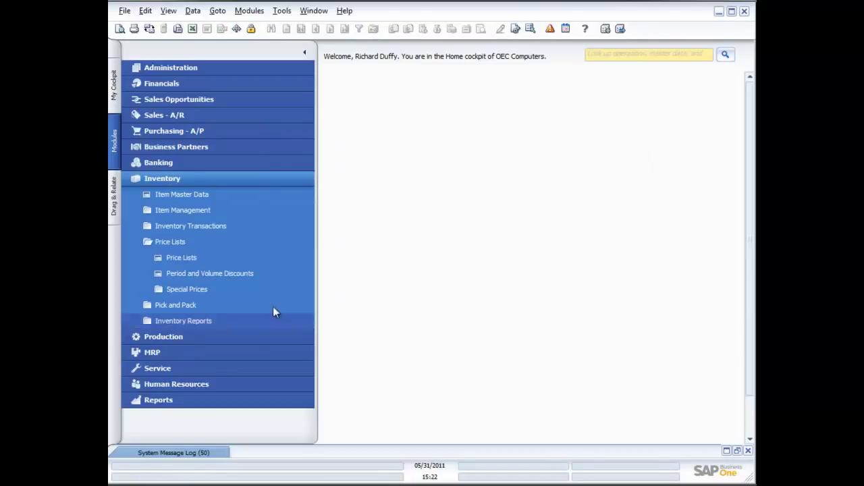
left_click(222, 271)
left_click_drag(428, 163, 486, 123)
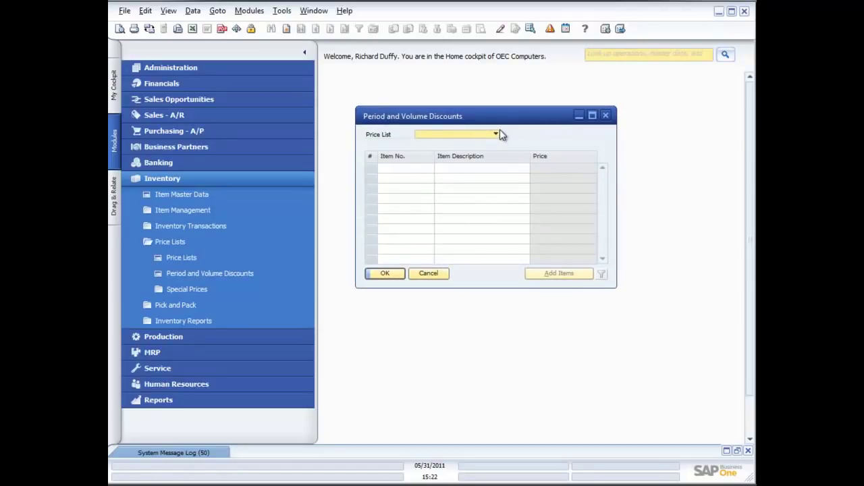
Select the Small Account Sales Price list and add item A00001, IBM Infoprint 1312, to its discounts.
left_click(497, 135)
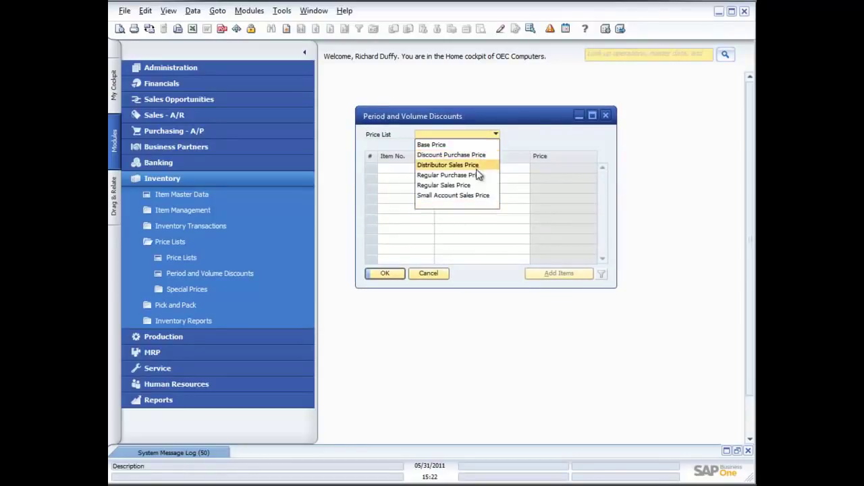
left_click(464, 196)
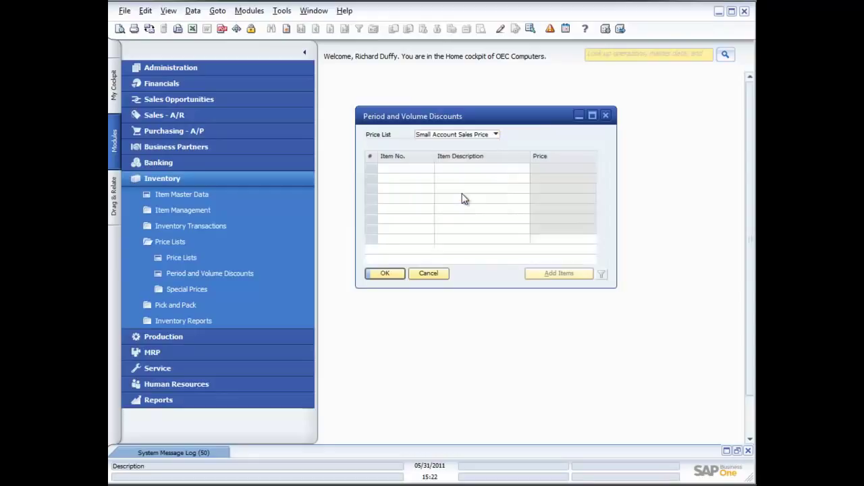
left_click(430, 169)
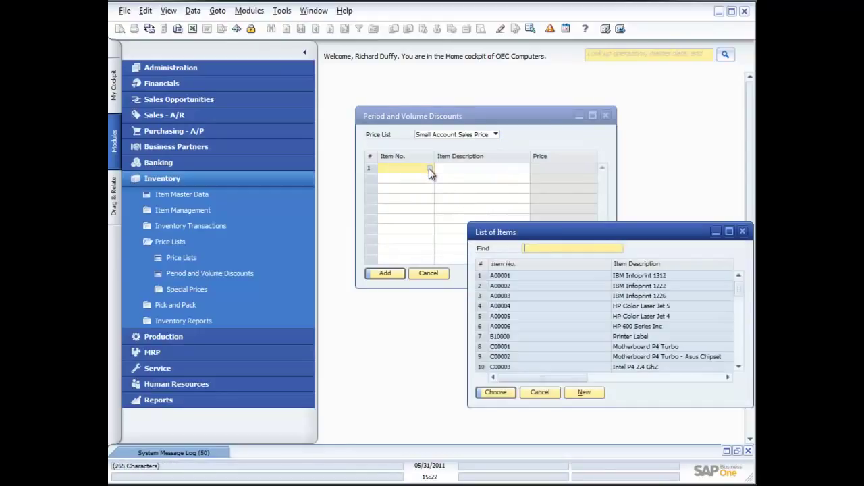
double_click(533, 276)
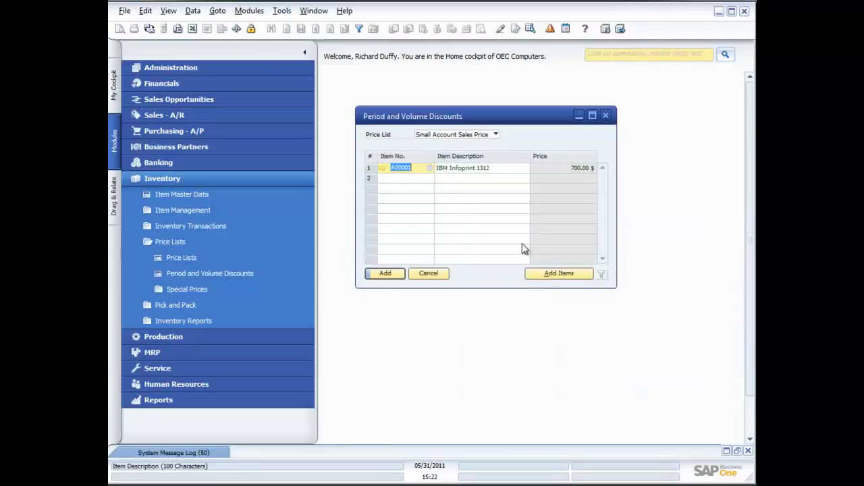
Open the period discounts for item A00001 and set the first period's valid-until date to 06/30/2011.
double_click(370, 169)
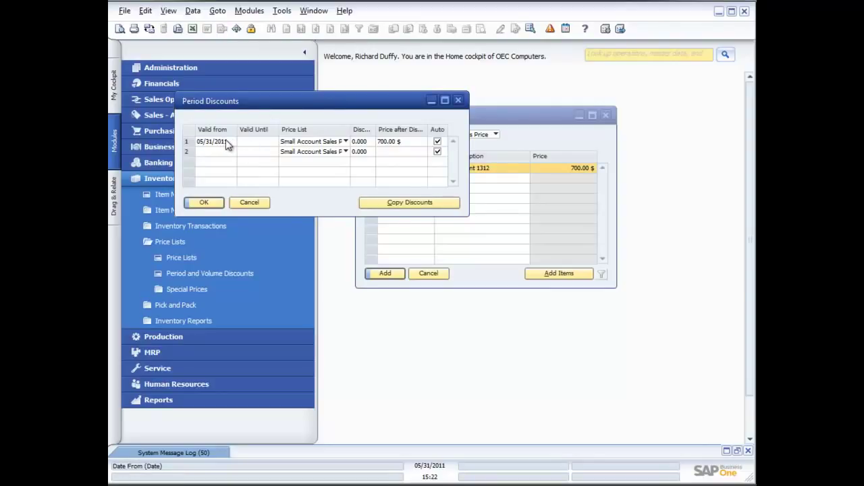
left_click(254, 147)
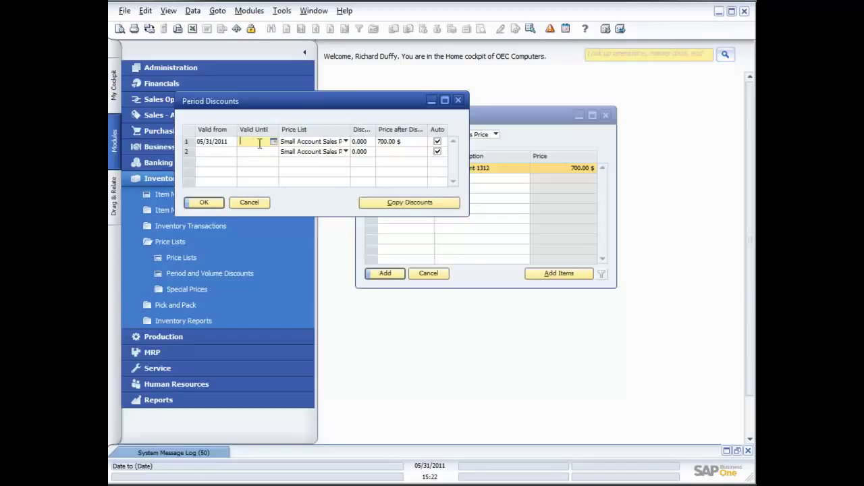
left_click(274, 142)
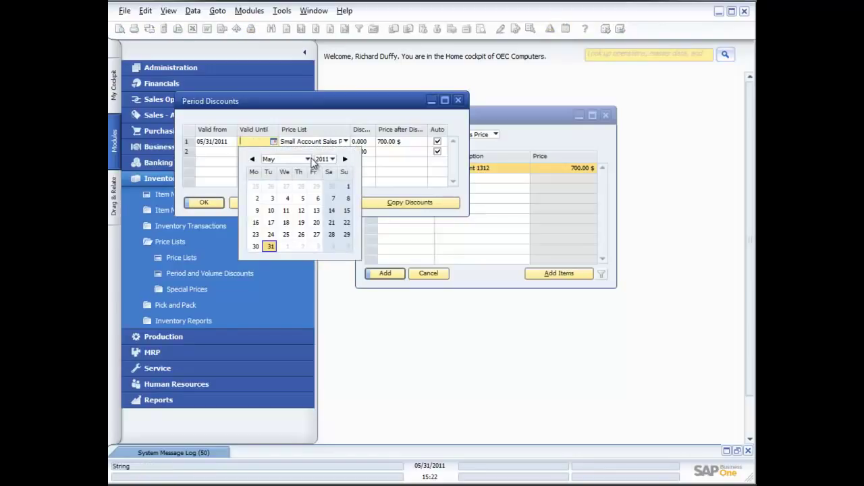
left_click(289, 159)
left_click(285, 223)
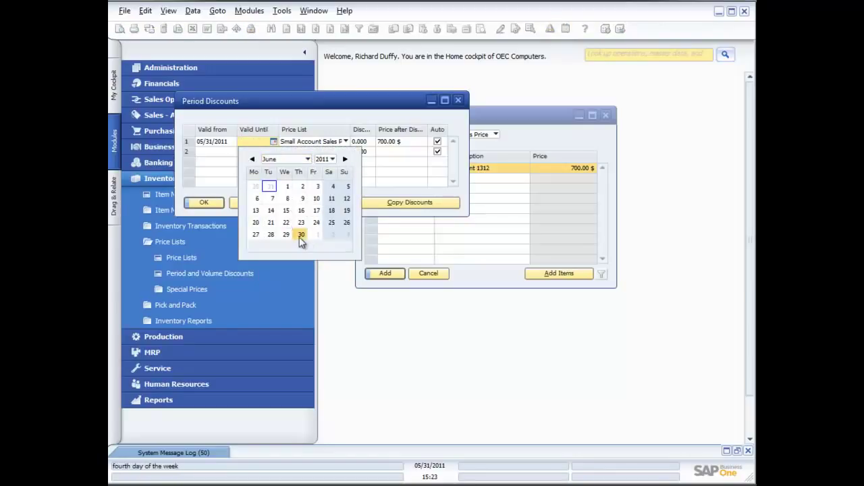
left_click(301, 234)
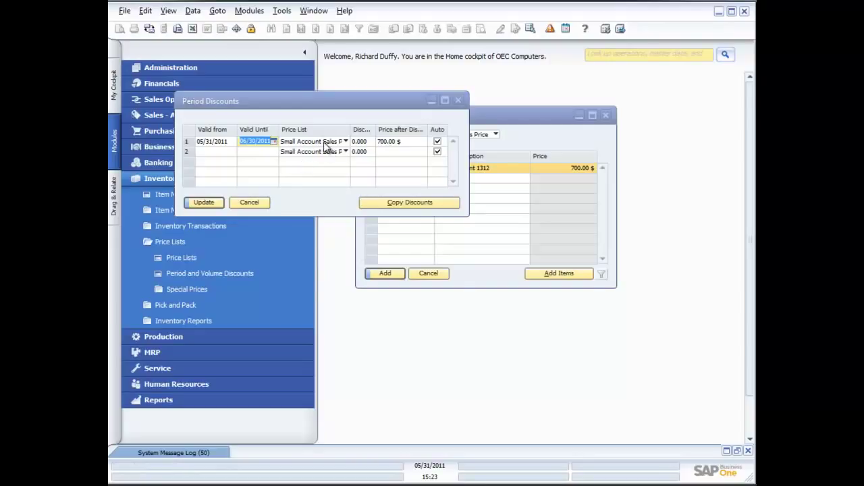
Set the first period's discount to 5 percent and update the item's period discounts.
left_click(360, 142)
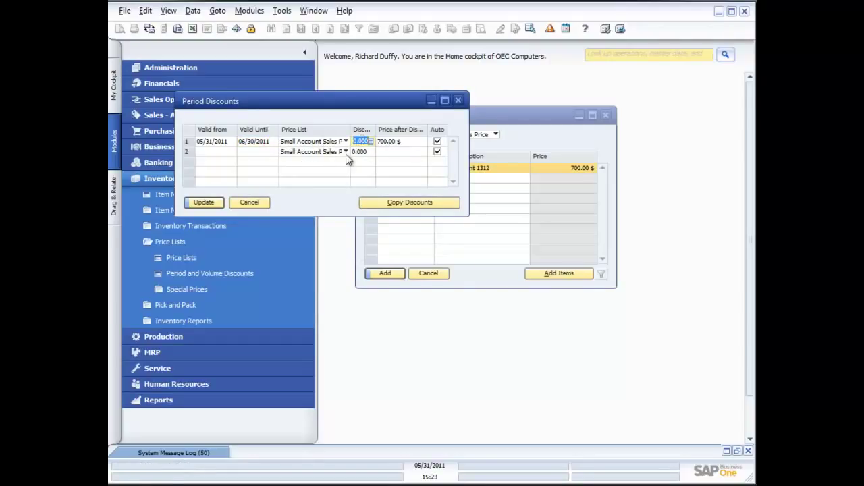
type("5")
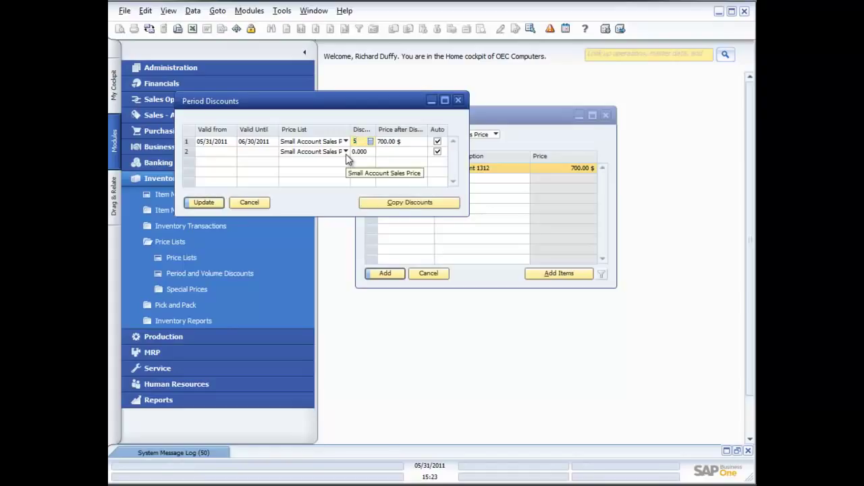
key("Tab")
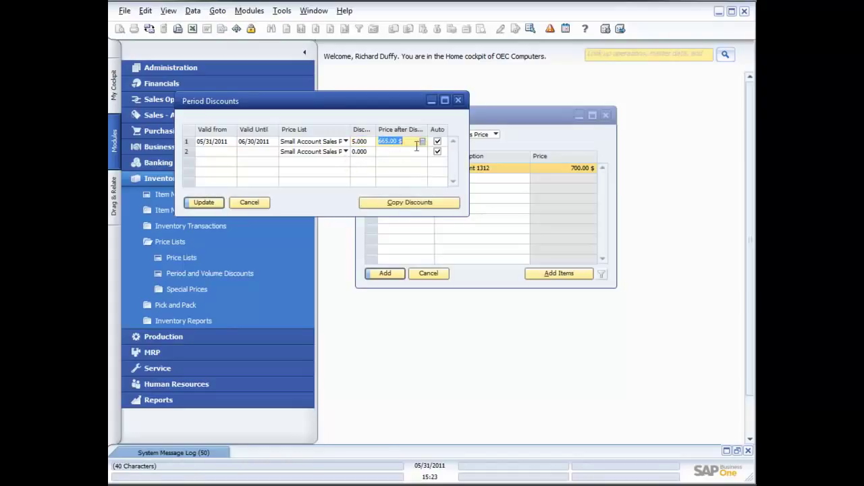
left_click(204, 202)
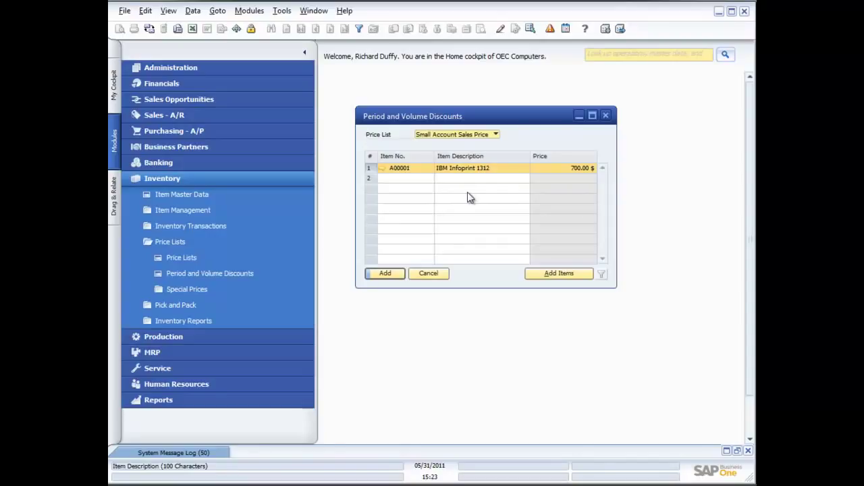
double_click(371, 169)
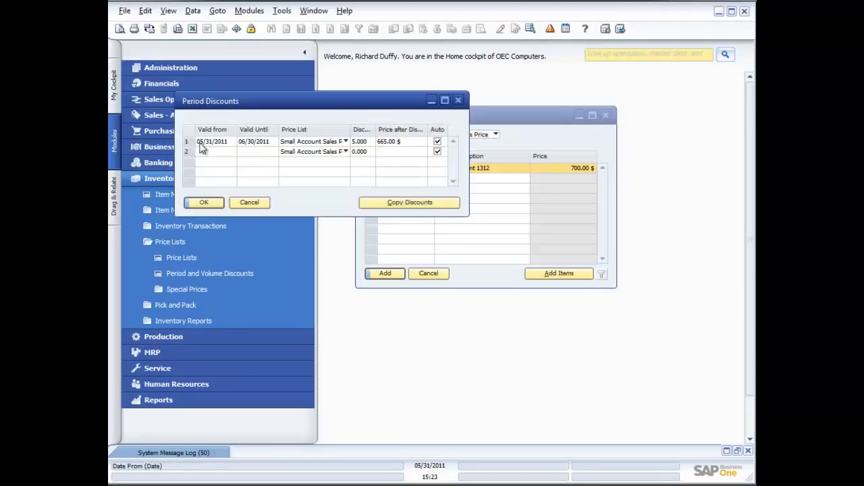
double_click(189, 143)
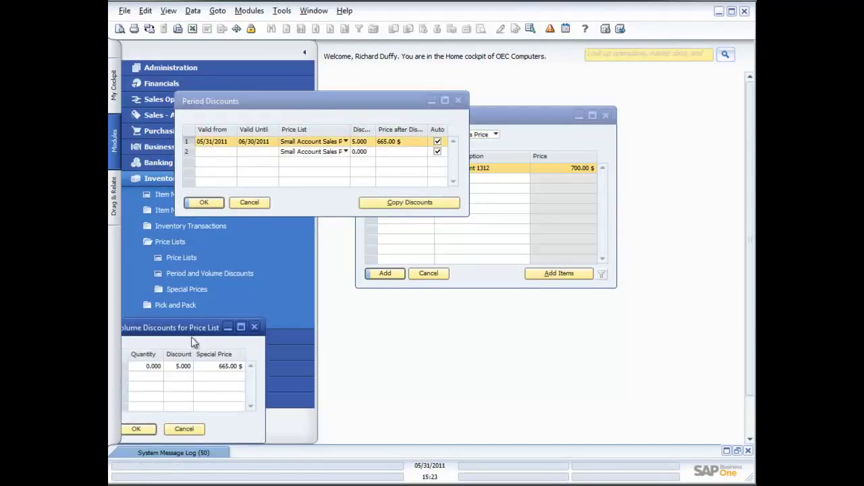
left_click_drag(191, 336, 571, 173)
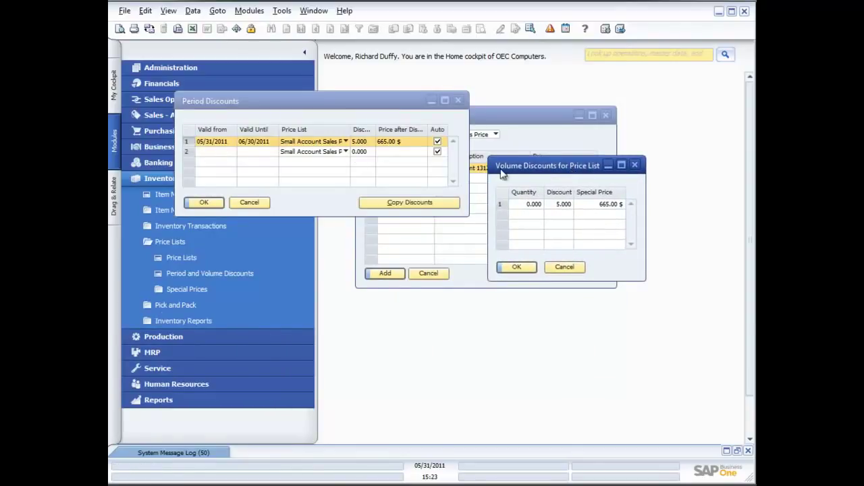
left_click(538, 206)
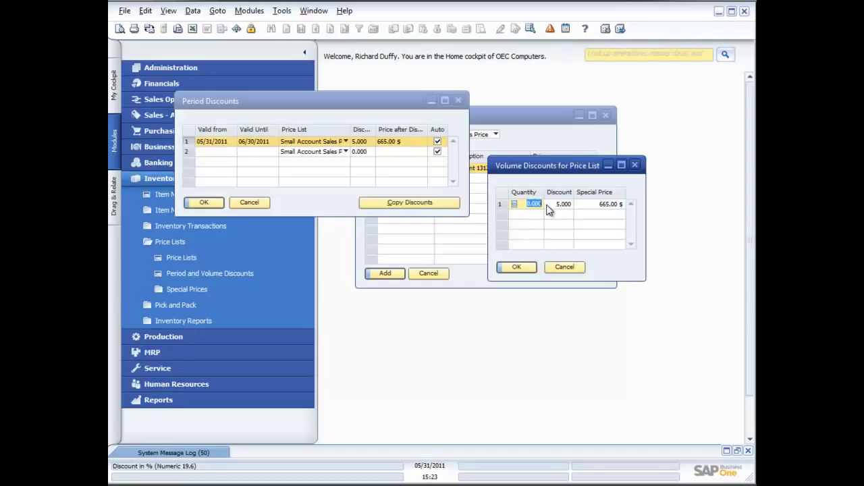
left_click(565, 267)
Reset the first period's discount to 0 percent and update the item's period discounts.
left_click(358, 143)
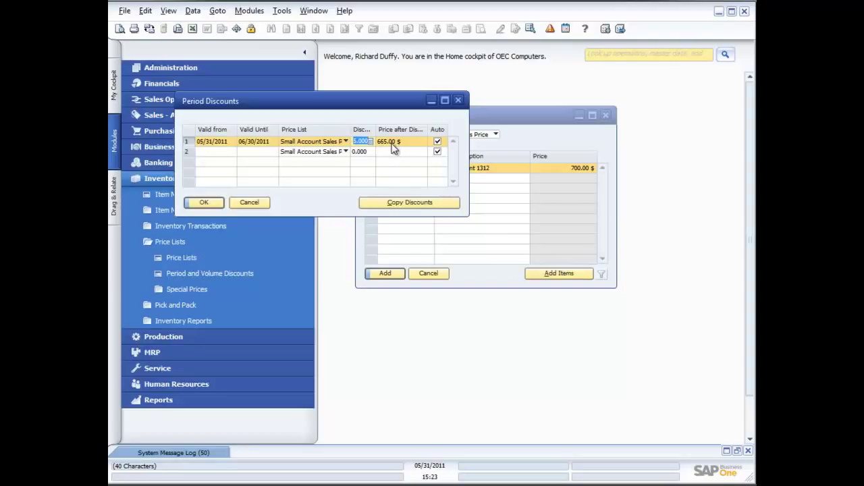
type("0")
left_click(392, 143)
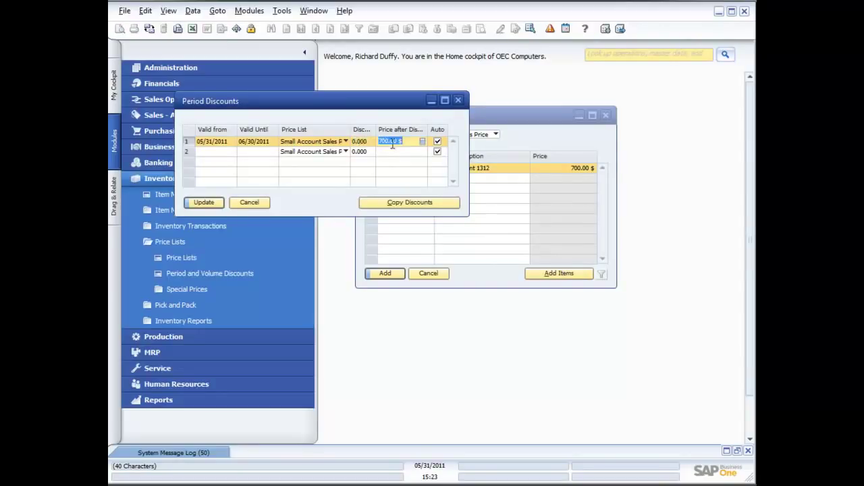
left_click(206, 202)
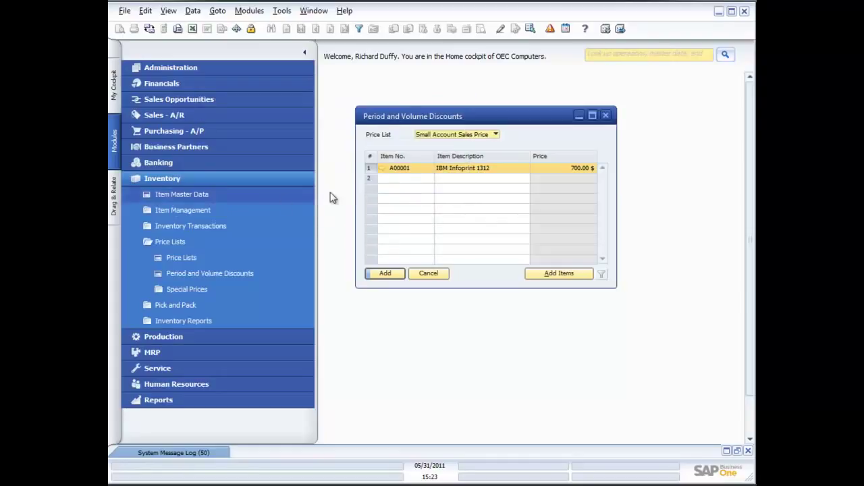
Open the volume discounts for item A00001's first period and define a 5 percent discount for a quantity of 10.
double_click(369, 168)
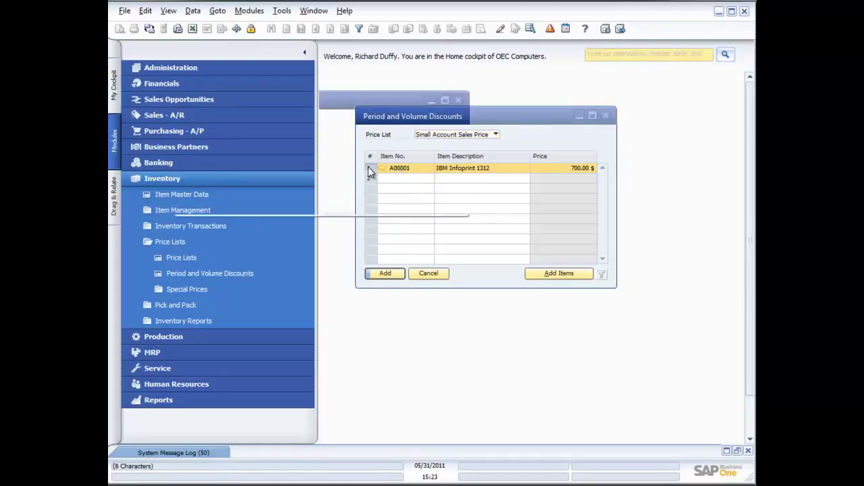
double_click(188, 143)
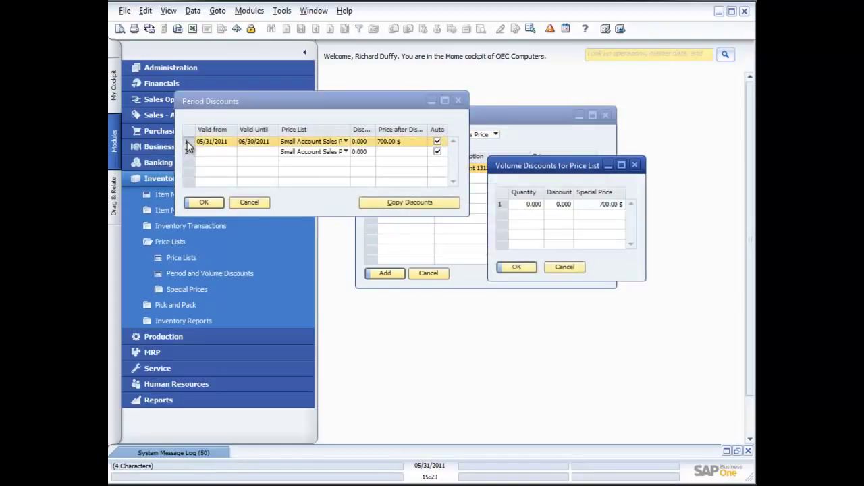
left_click(528, 204)
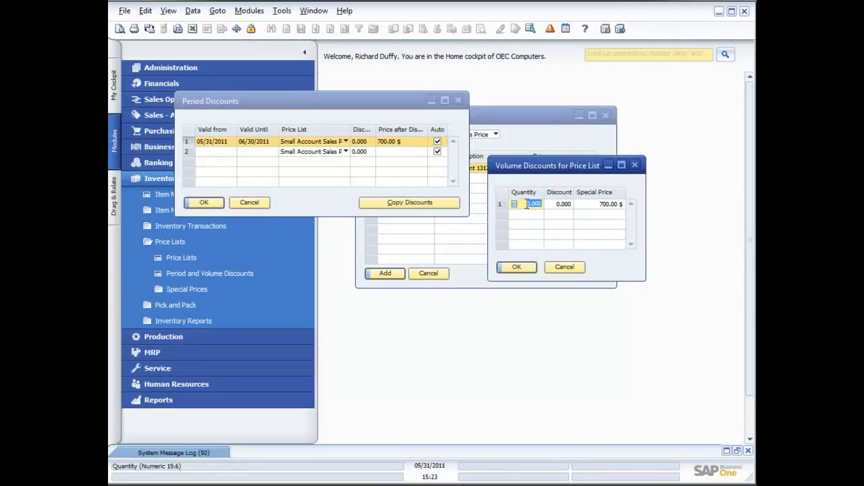
type("10")
key("Tab")
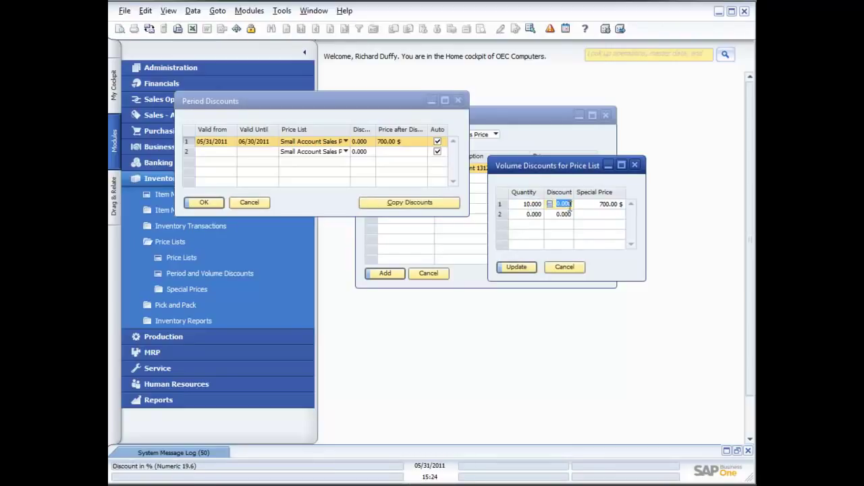
type("5")
key("Tab")
Add a second volume discount of 7 percent for a quantity of 20.
left_click(534, 214)
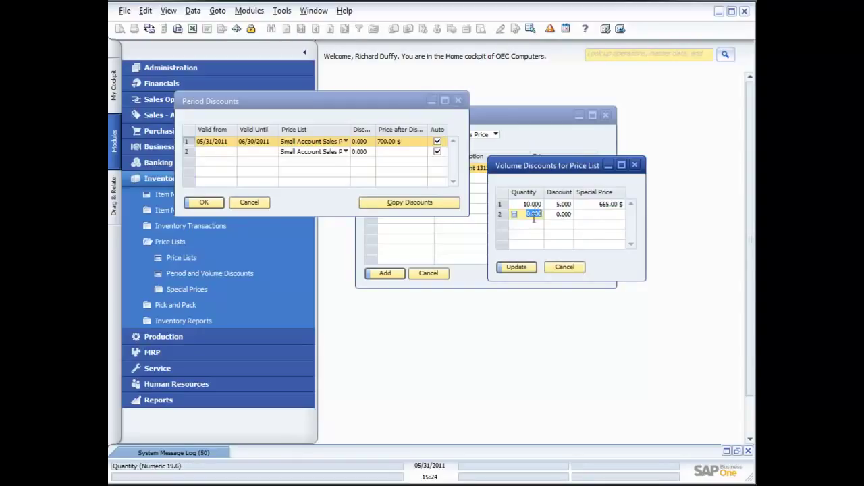
type("20")
key("Tab")
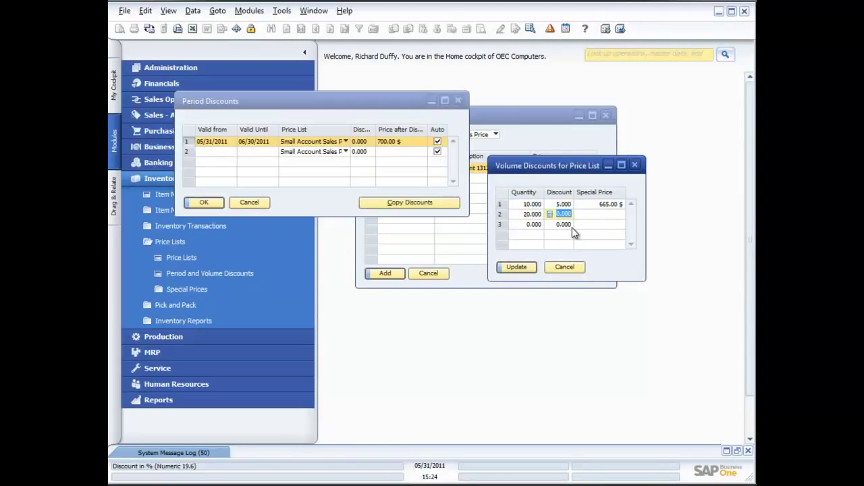
type("7")
key("Tab")
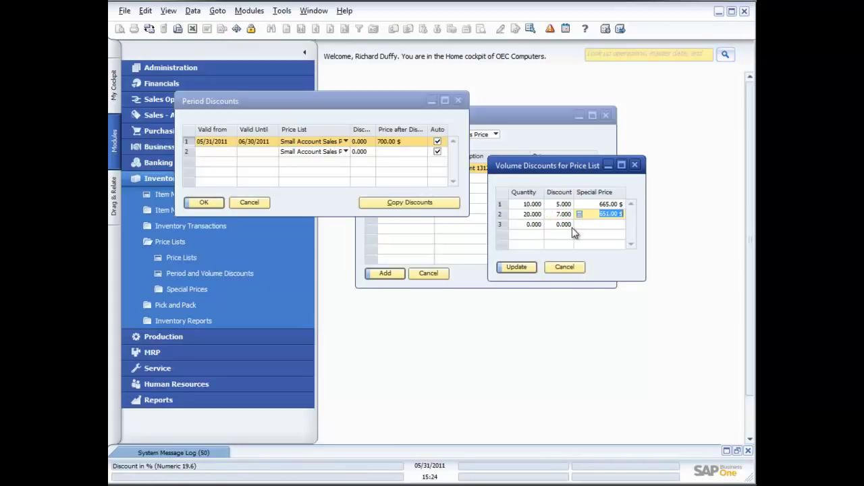
left_click(531, 226)
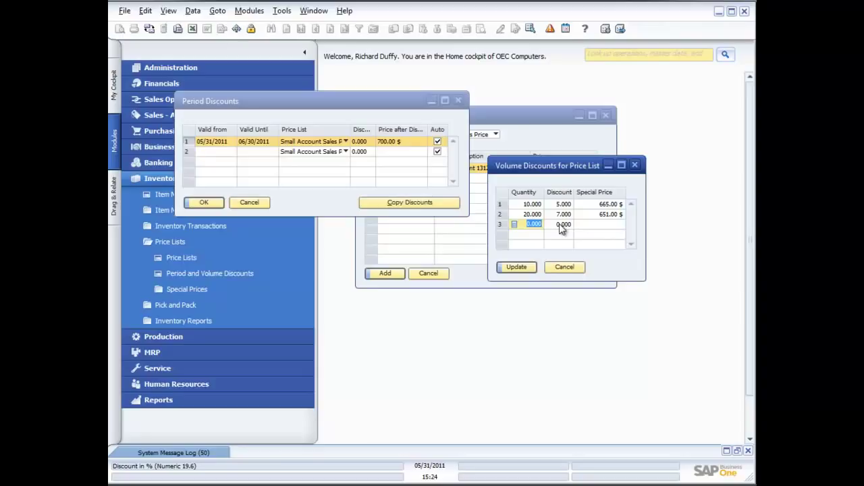
Save the volume and period discounts, add them to the price list and close Period and Volume Discounts.
left_click(518, 267)
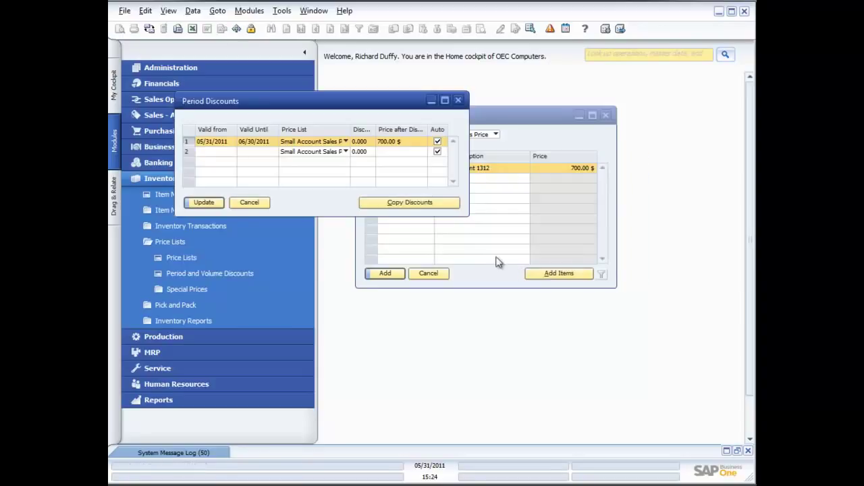
left_click(202, 202)
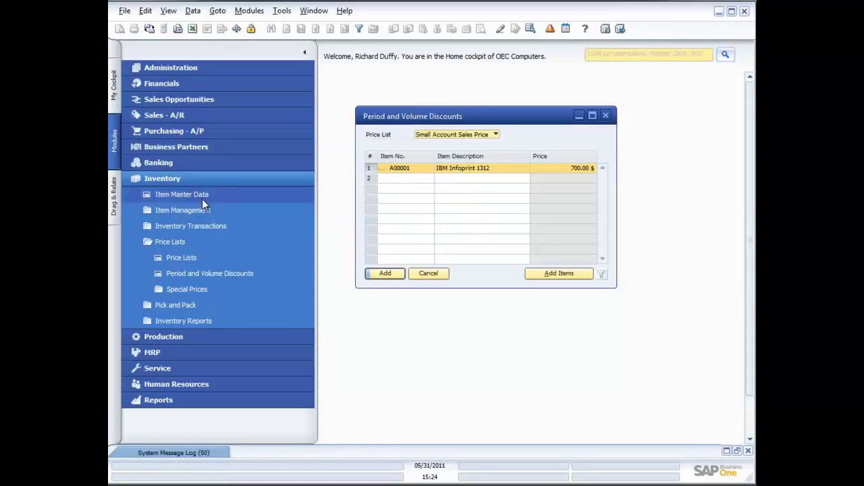
left_click(388, 274)
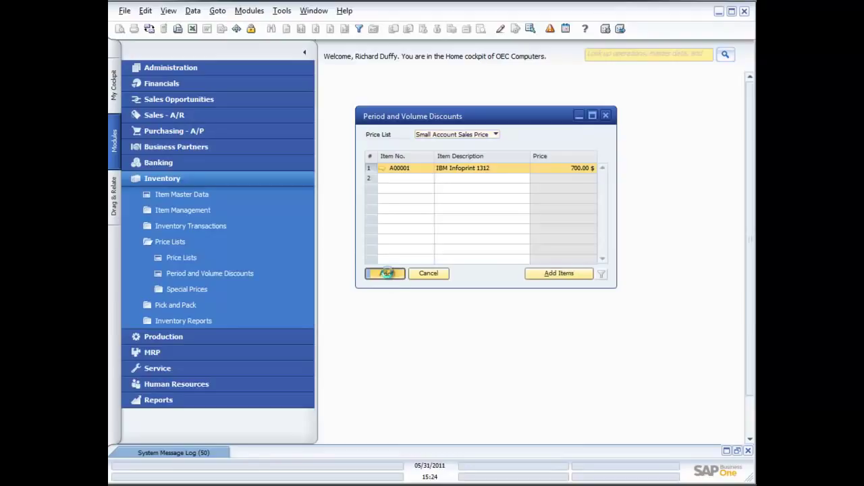
left_click(606, 115)
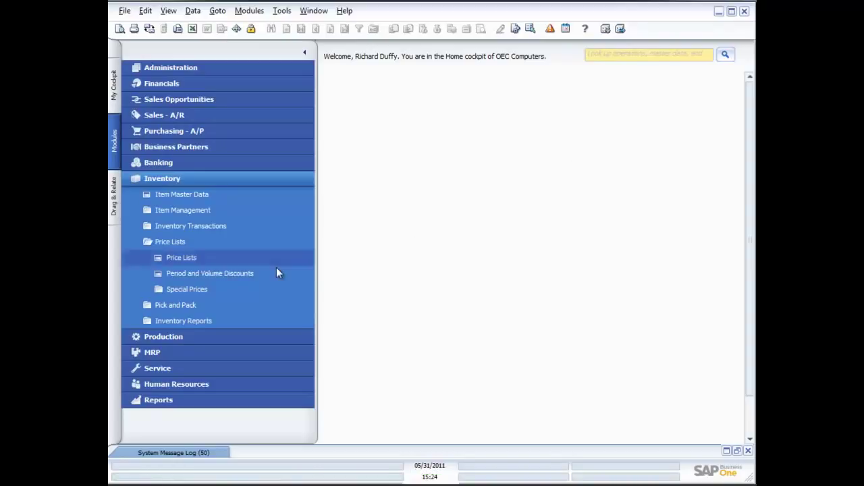
Open Special Prices for Business Partners and choose Earthshaker Corporation as the business partner.
left_click(201, 289)
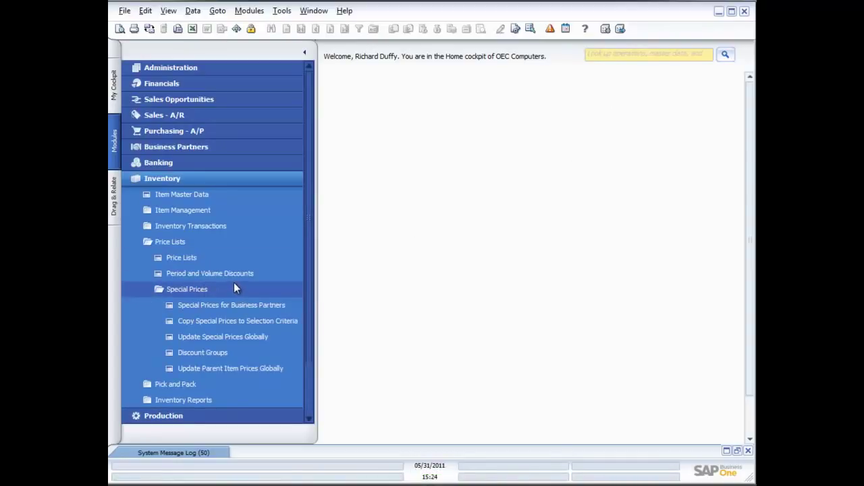
left_click(209, 307)
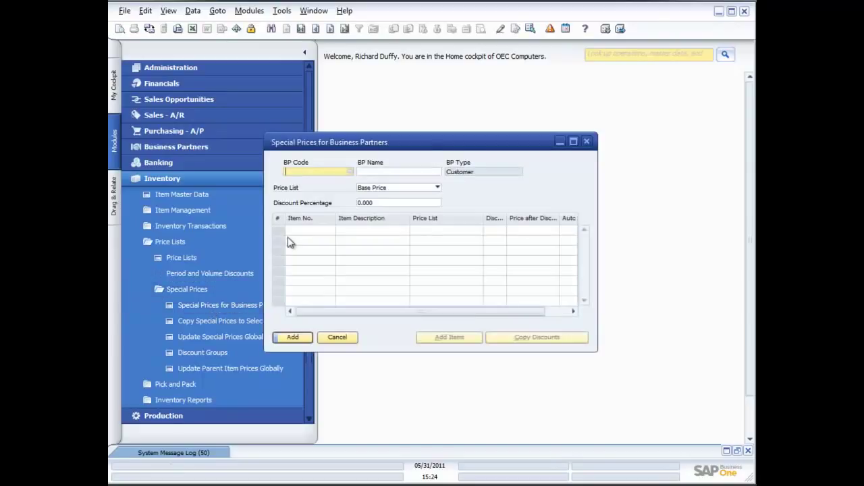
left_click_drag(432, 140, 511, 118)
left_click(428, 149)
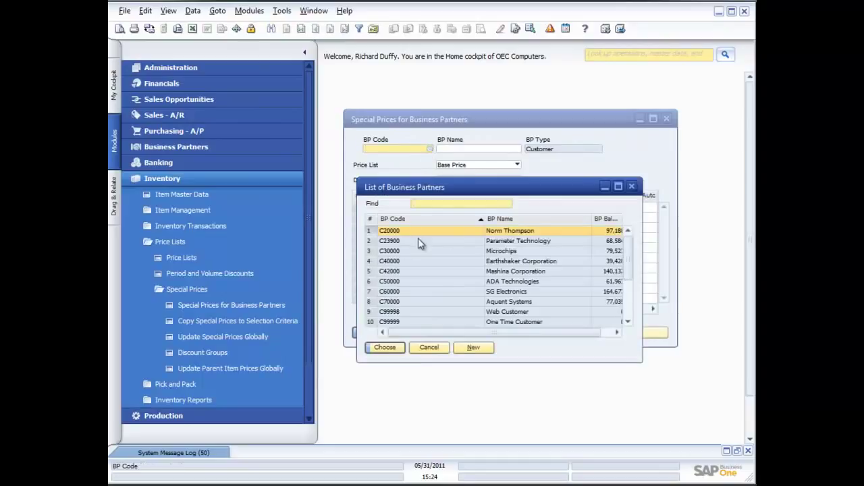
left_click(451, 261)
double_click(451, 262)
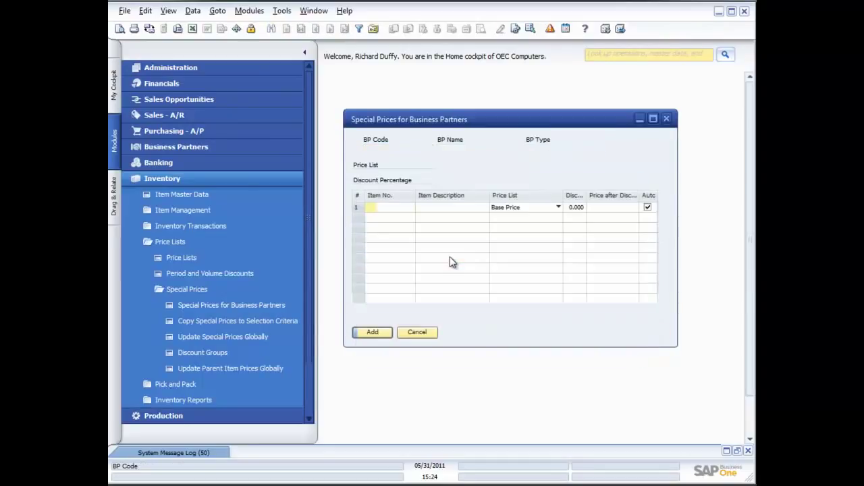
Add item A00001 to the special prices using the Small Account Sales Price list and a 2.5 percent discount.
left_click(411, 207)
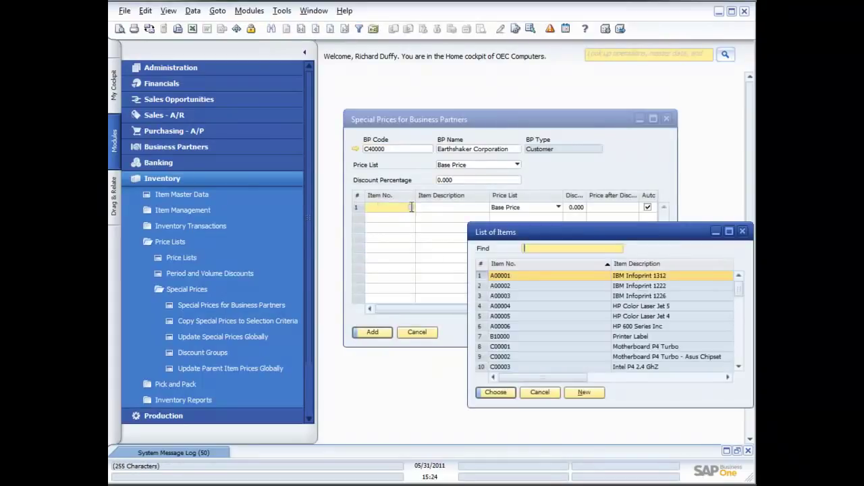
double_click(505, 281)
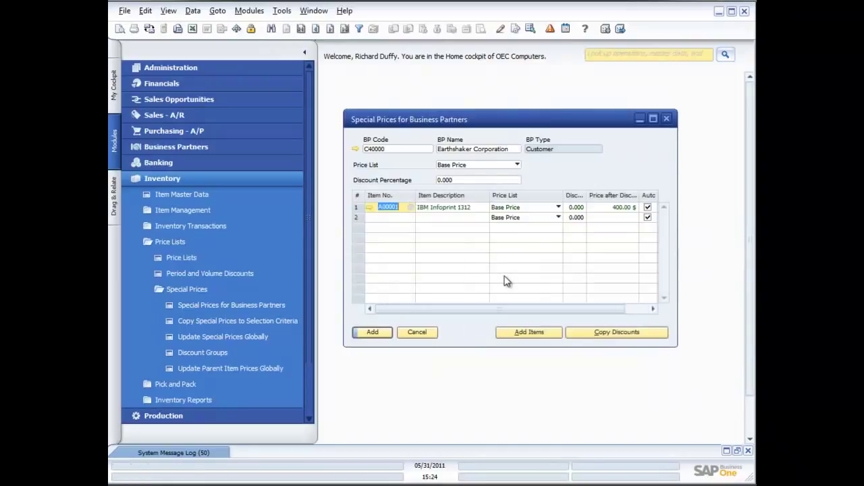
left_click(558, 208)
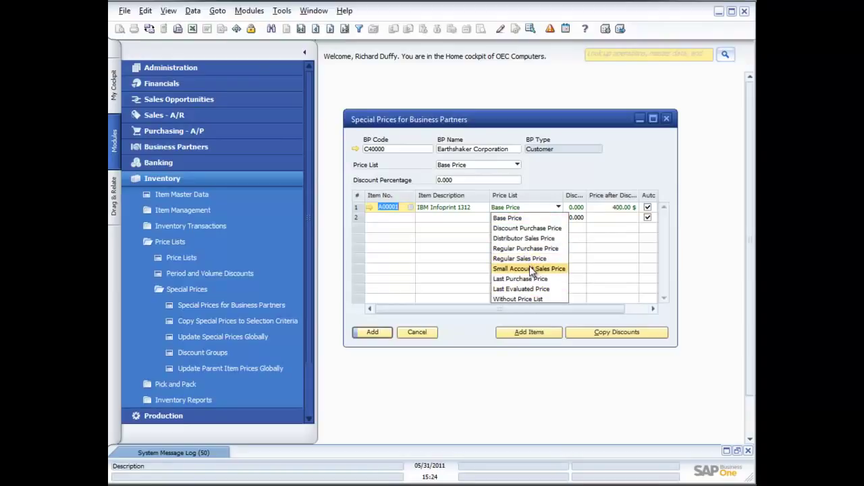
left_click(532, 269)
left_click(575, 208)
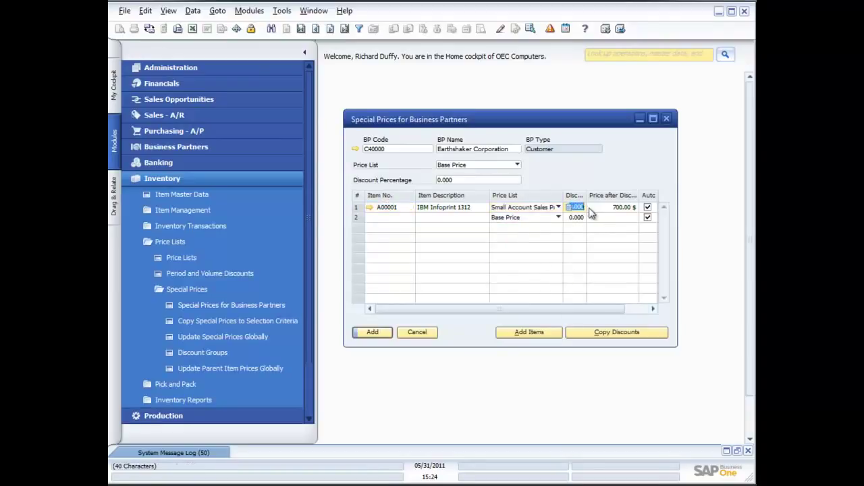
type("2")
left_click(590, 211)
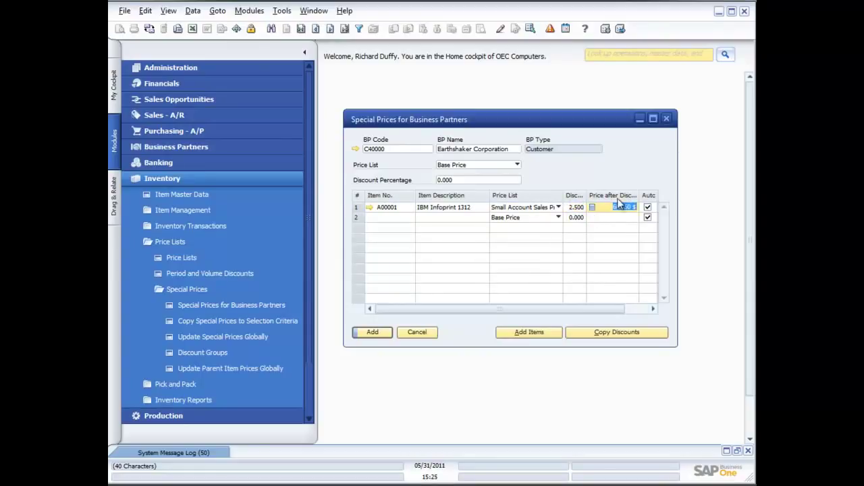
Override the item's price after discount with 600.
left_click(638, 308)
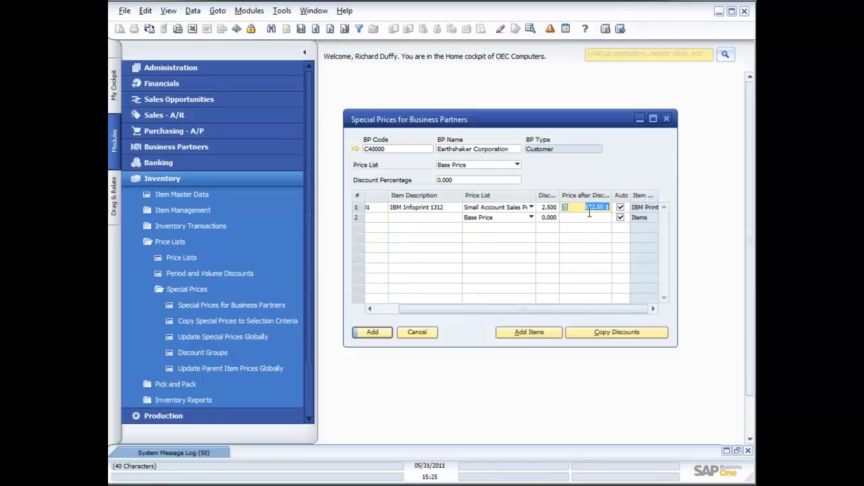
type("600")
key("Tab")
Inspect the item's period and volume discount details, then cancel them and the special prices form without saving.
double_click(358, 209)
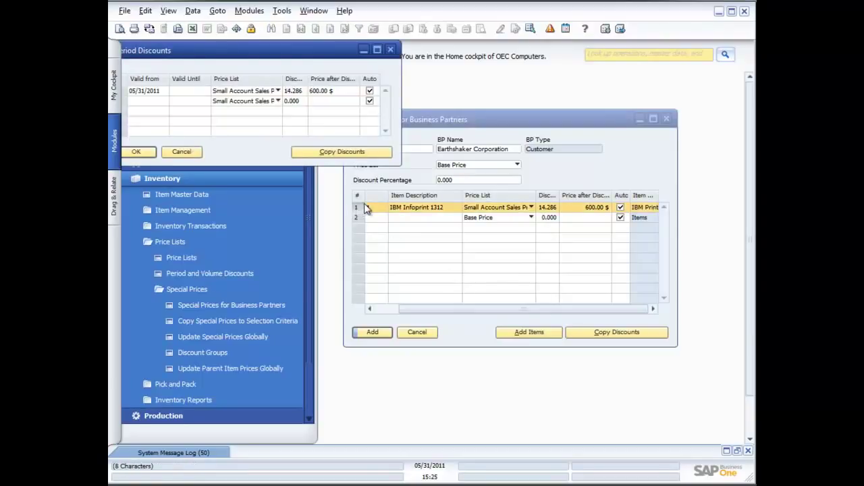
left_click_drag(211, 59, 294, 73)
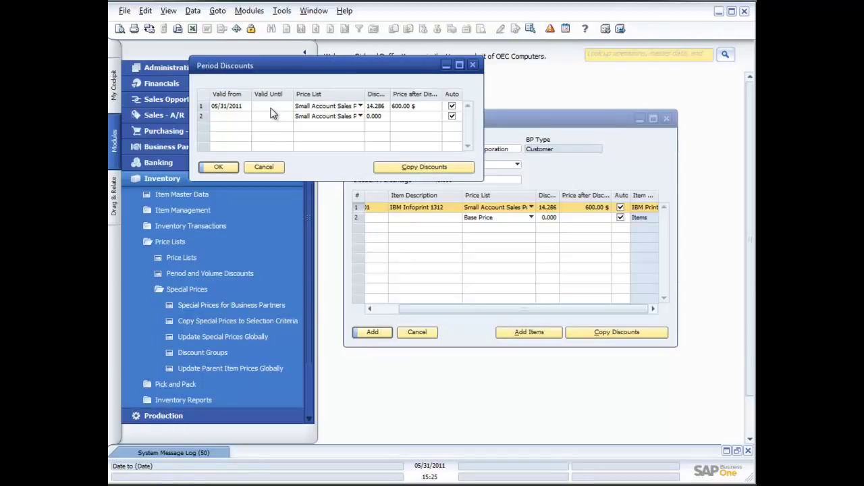
double_click(202, 109)
left_click_drag(195, 333, 560, 213)
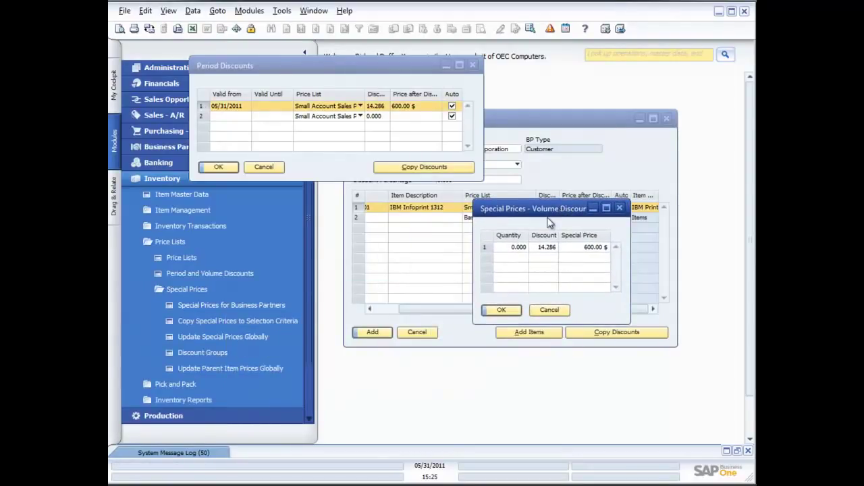
left_click(548, 309)
left_click(273, 171)
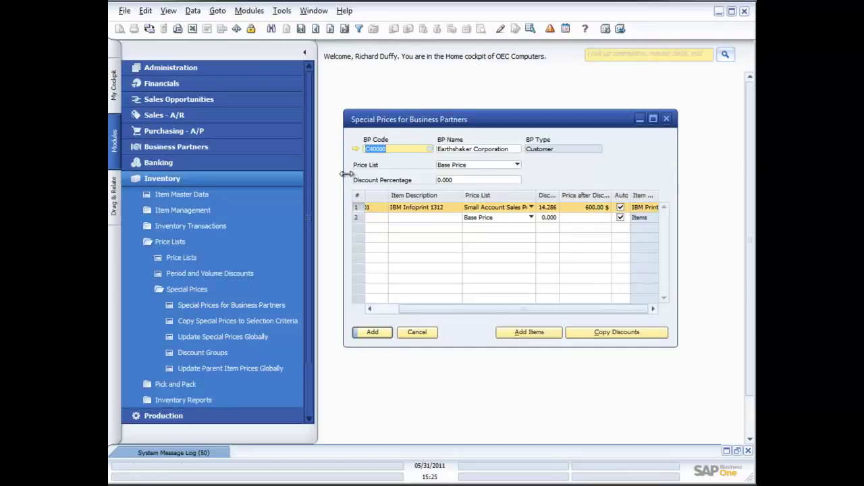
left_click(417, 333)
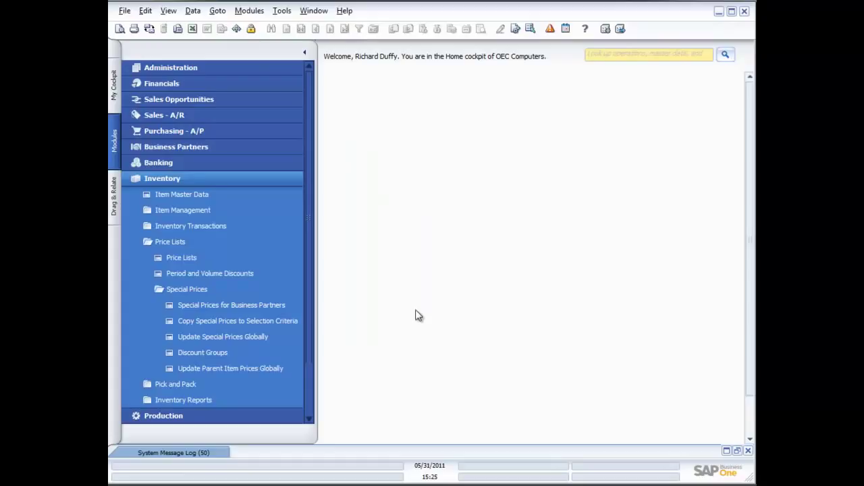
Review the options for copying special prices to selection criteria and updating them globally, including changing prices, without applying anything.
left_click(234, 322)
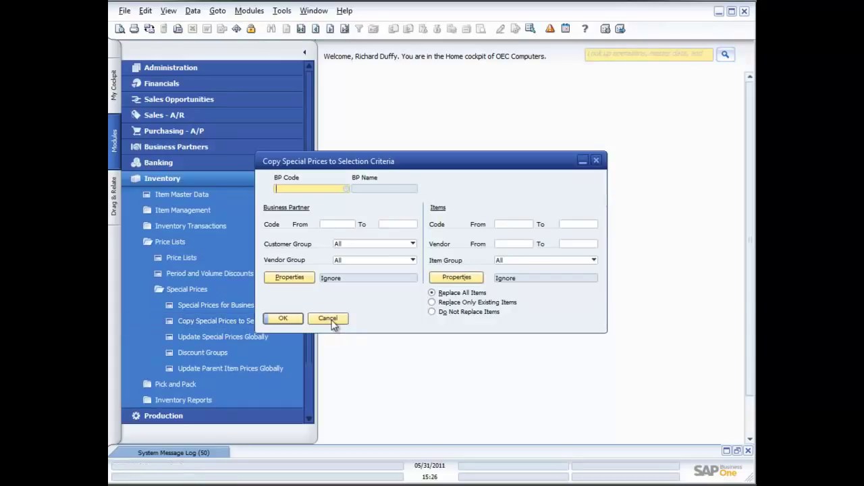
left_click(331, 322)
left_click(230, 337)
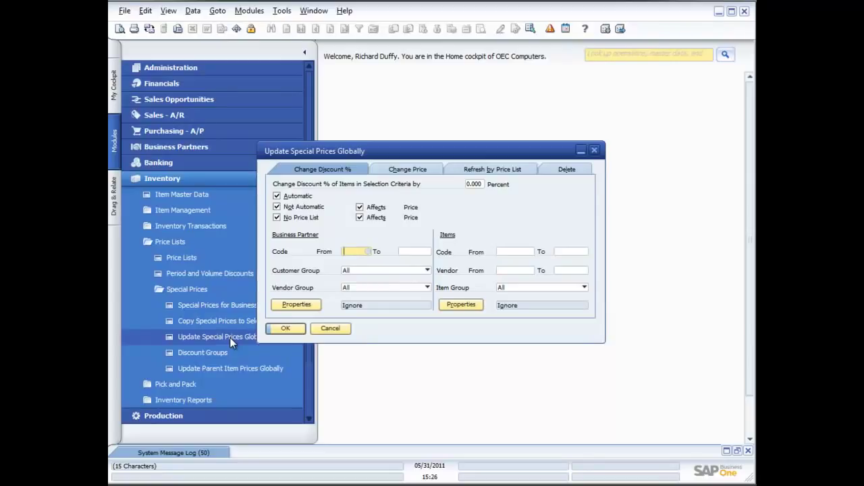
left_click(401, 171)
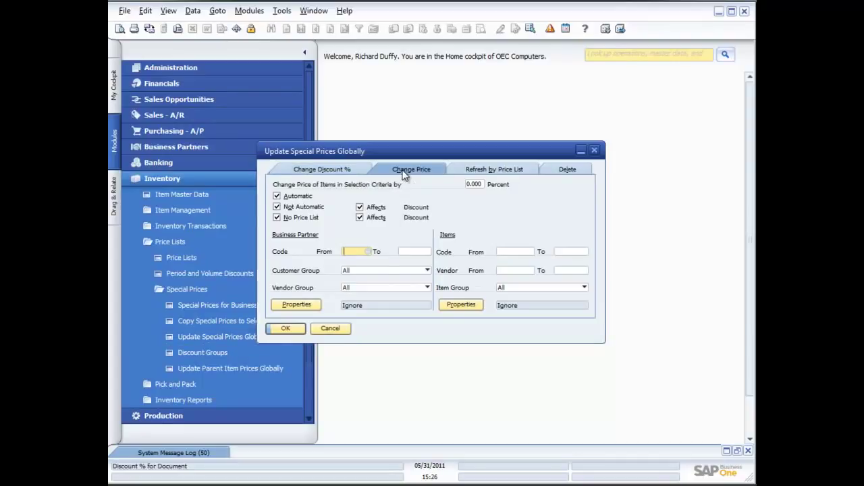
left_click(331, 330)
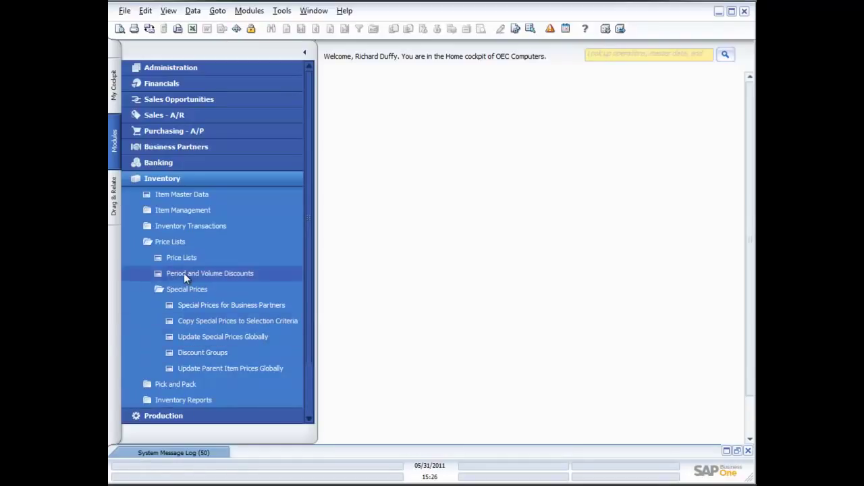
Start a new Inventory Transfer from the inventory transactions and add item A00001 as its first line.
left_click(173, 243)
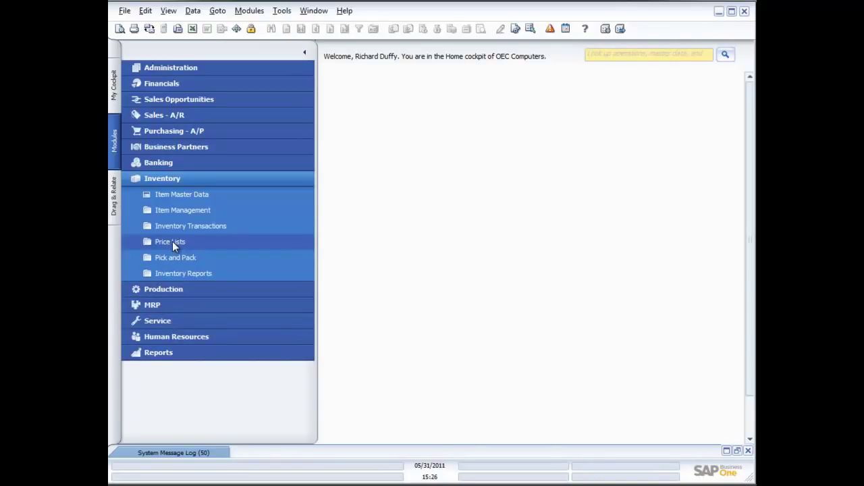
left_click(190, 227)
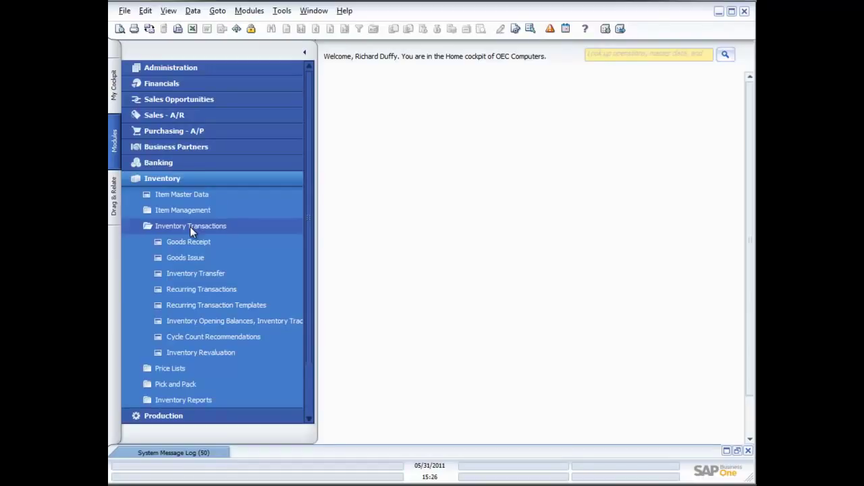
left_click(196, 273)
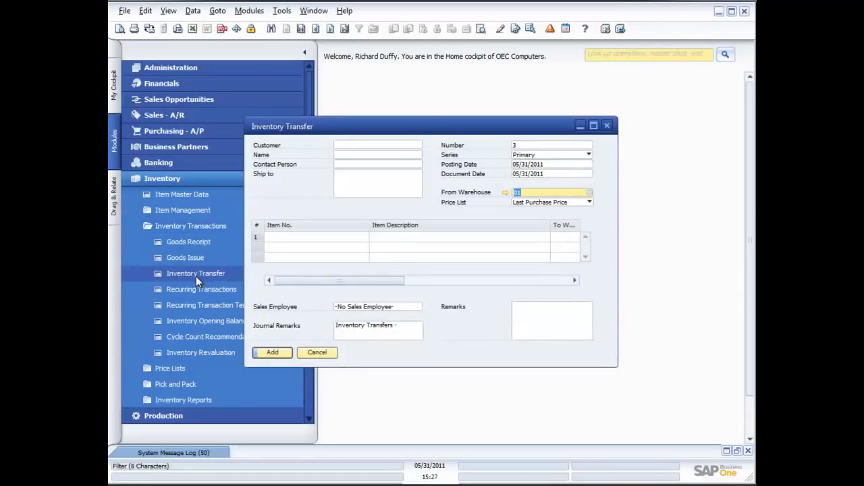
left_click_drag(431, 128, 511, 128)
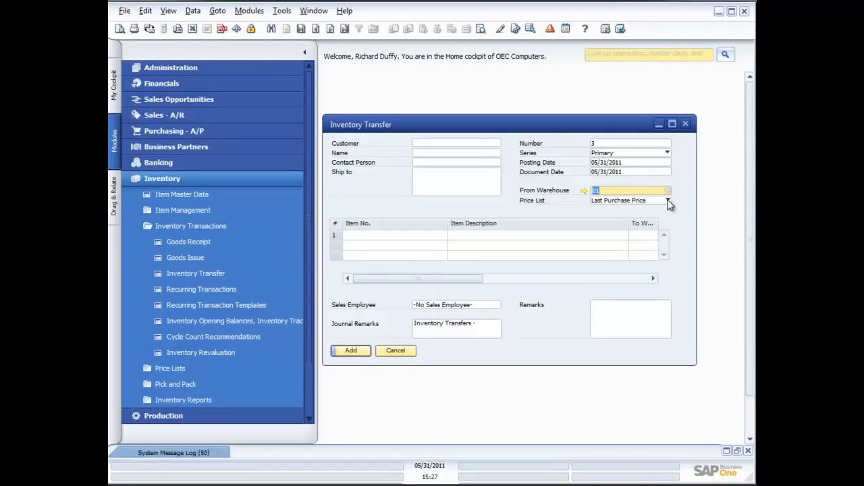
left_click(421, 236)
left_click(443, 236)
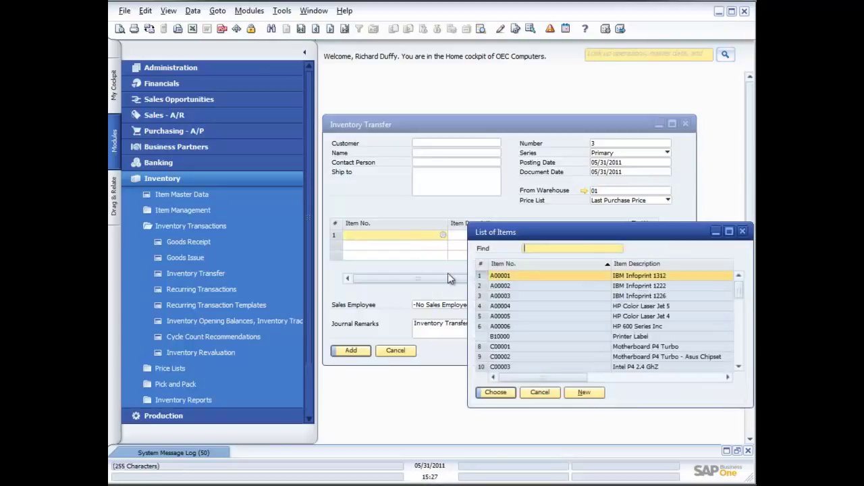
double_click(506, 275)
Set the transfer line's destination to warehouse 02, the West Cost Warehouse.
key("Tab")
key("Tab")
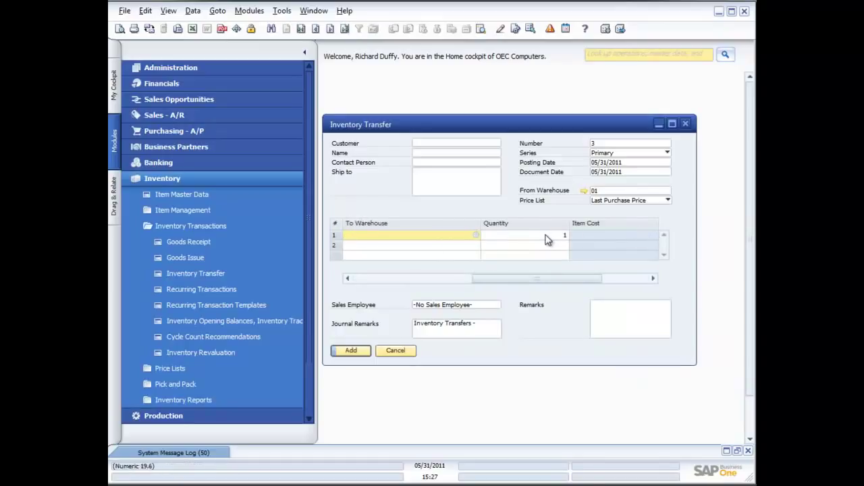
left_click(476, 235)
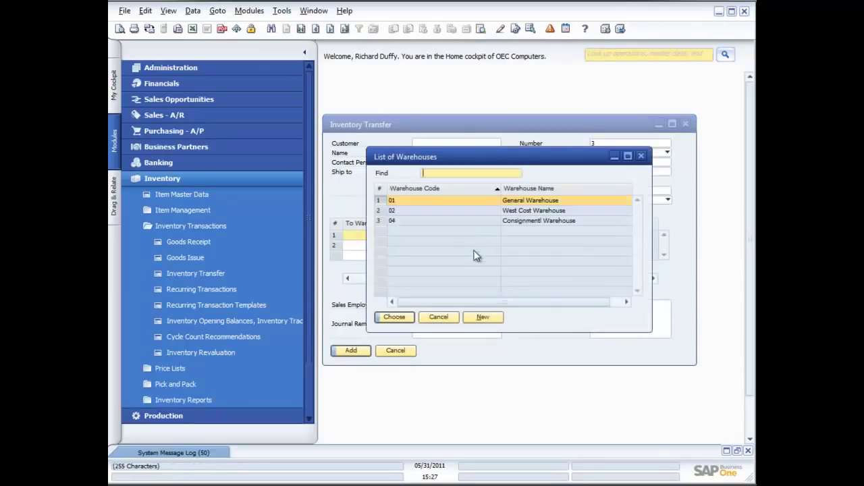
double_click(407, 210)
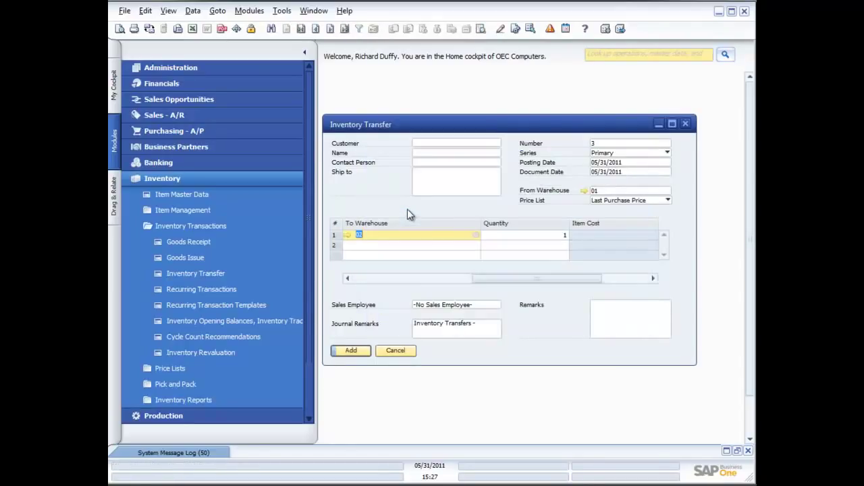
Check the item's availability by warehouse from the transfer line, then dismiss the list without choosing a warehouse.
left_click(533, 236)
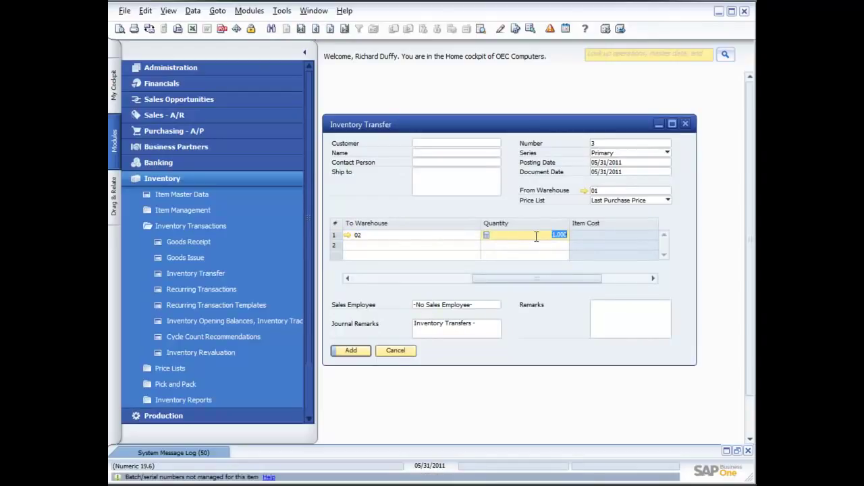
left_click(440, 236)
key("ctrl+Tab")
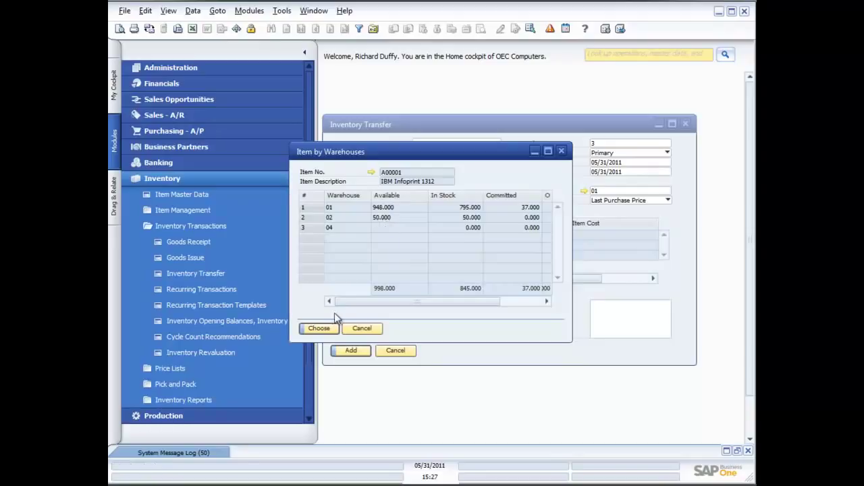
left_click(327, 333)
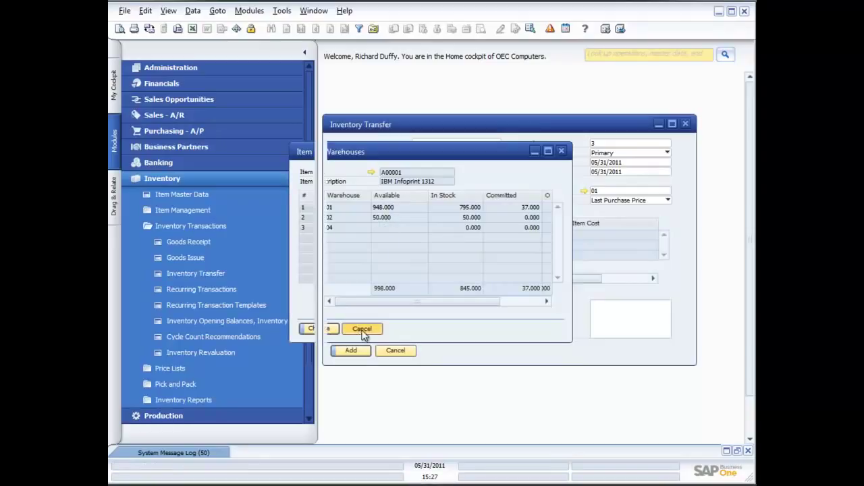
Set the transfer quantity to 100 and add the inventory transfer, accepting that it cannot be changed.
type("1")
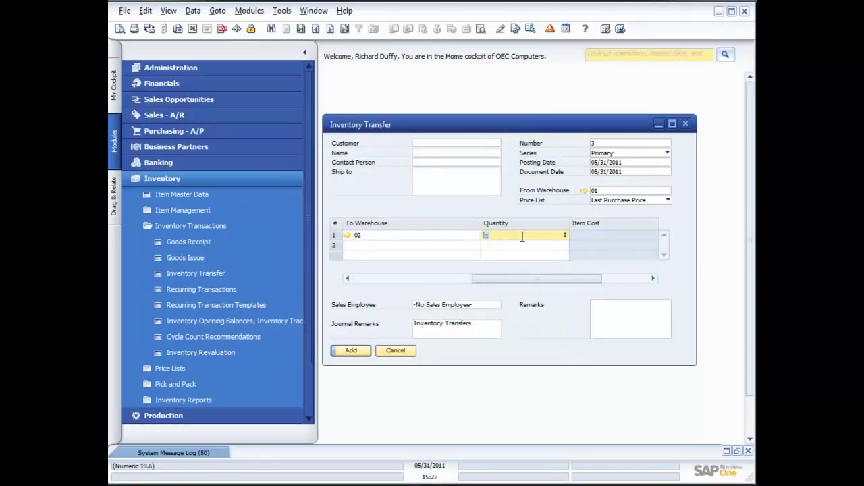
type("00")
key("Tab")
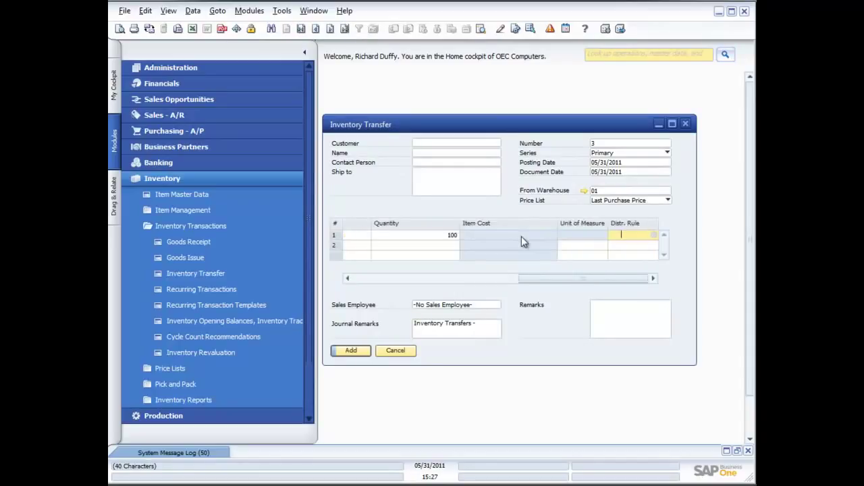
left_click(350, 351)
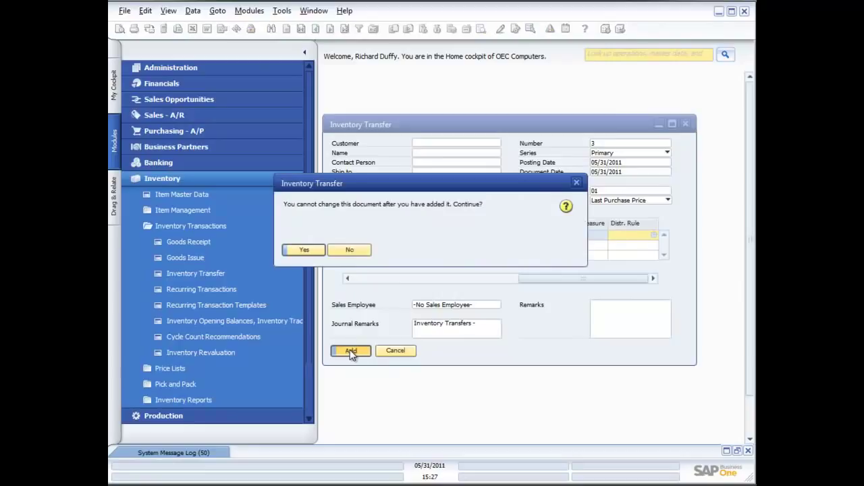
left_click(300, 250)
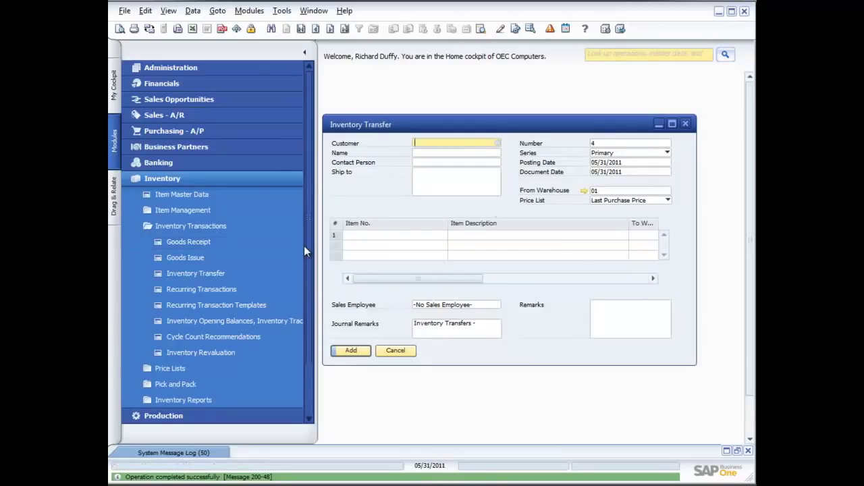
left_click(686, 126)
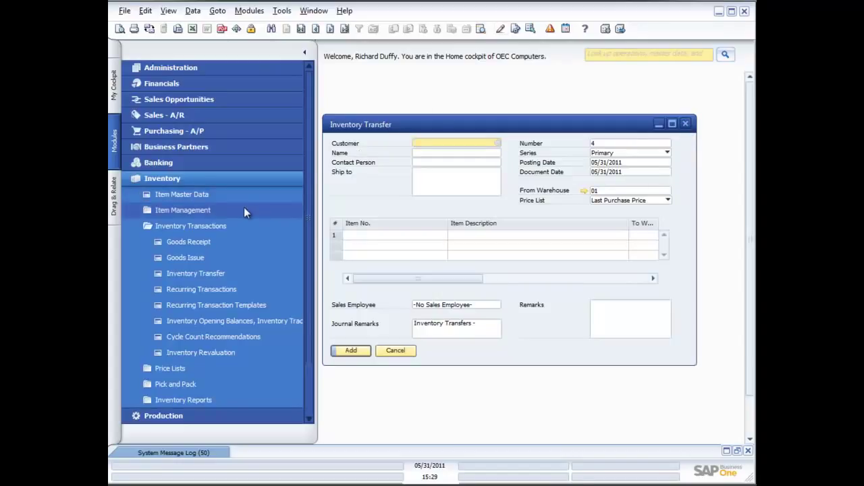
Close the Inventory Transfer, then look over the Cycle Count Recommendations criteria and the Inventory Revaluation form, dismissing both without entries.
left_click(686, 125)
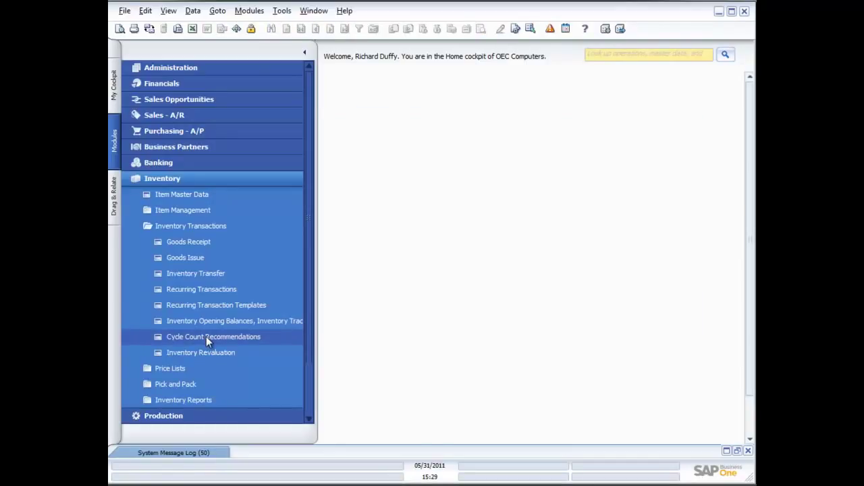
left_click(206, 336)
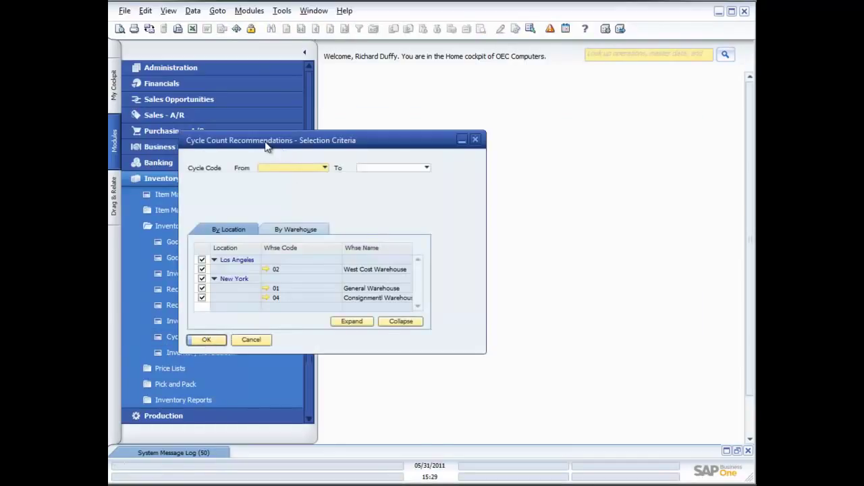
left_click_drag(265, 140, 411, 102)
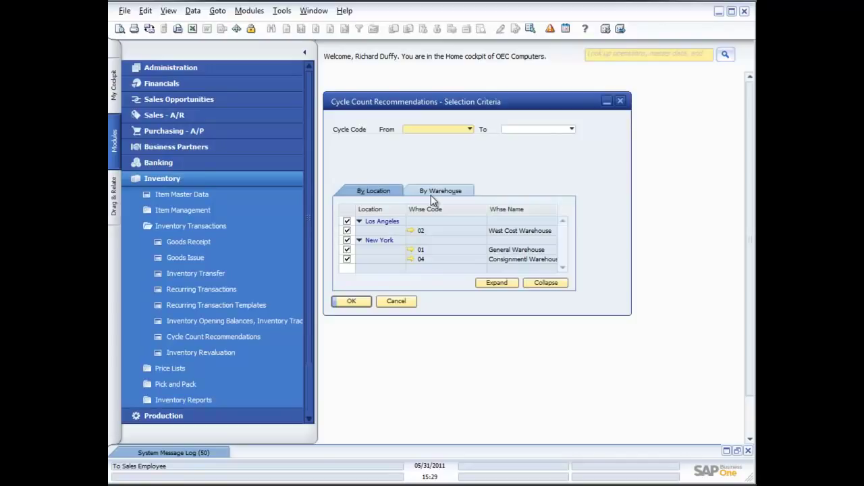
left_click(620, 100)
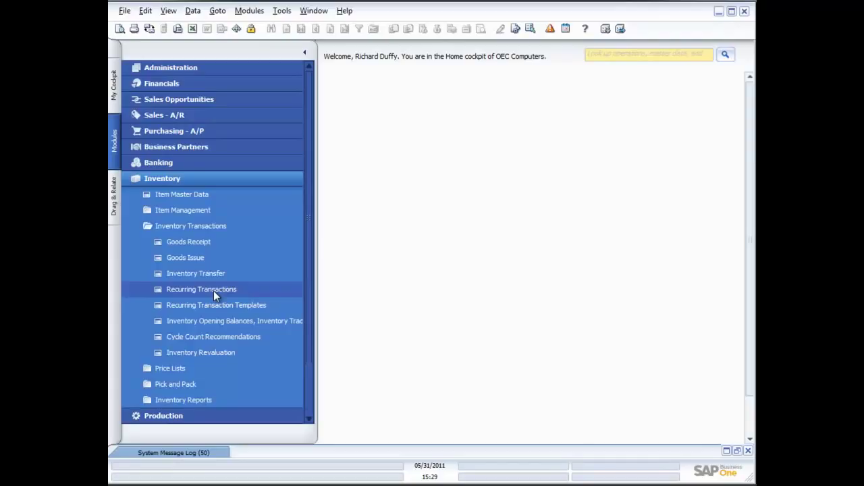
left_click(205, 350)
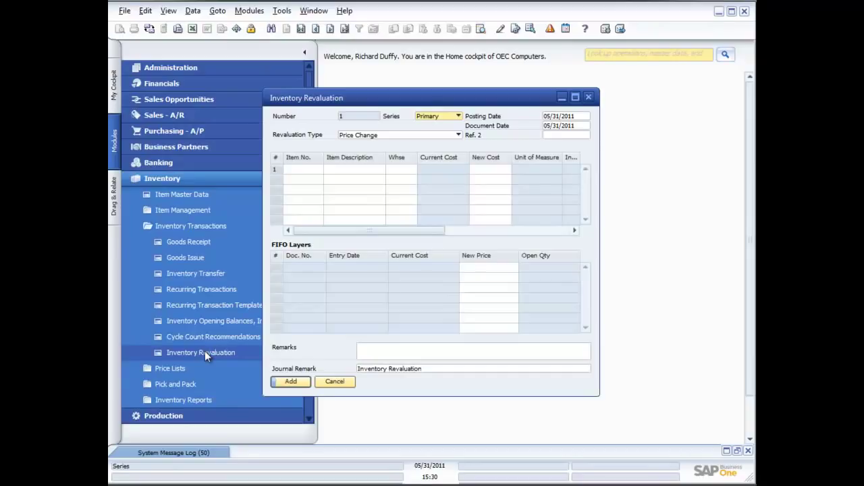
left_click(332, 383)
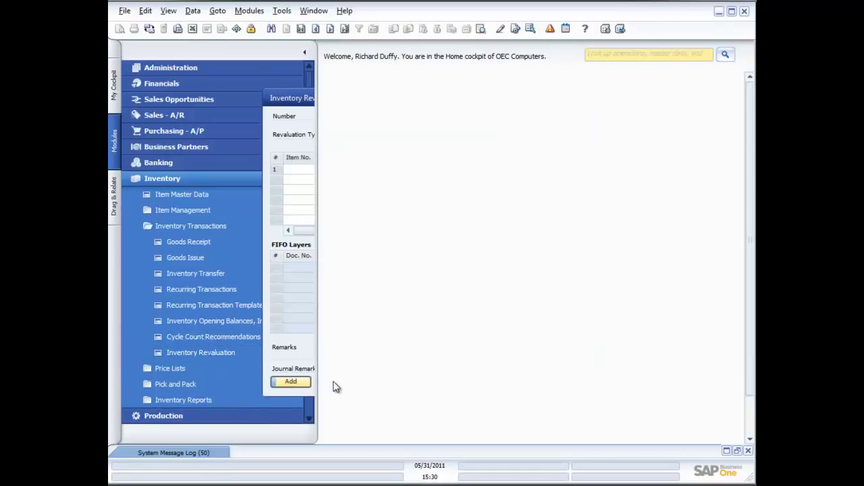
Run the Inventory Audit Report by items for all items and warehouses, leaving the date range empty.
left_click(198, 398)
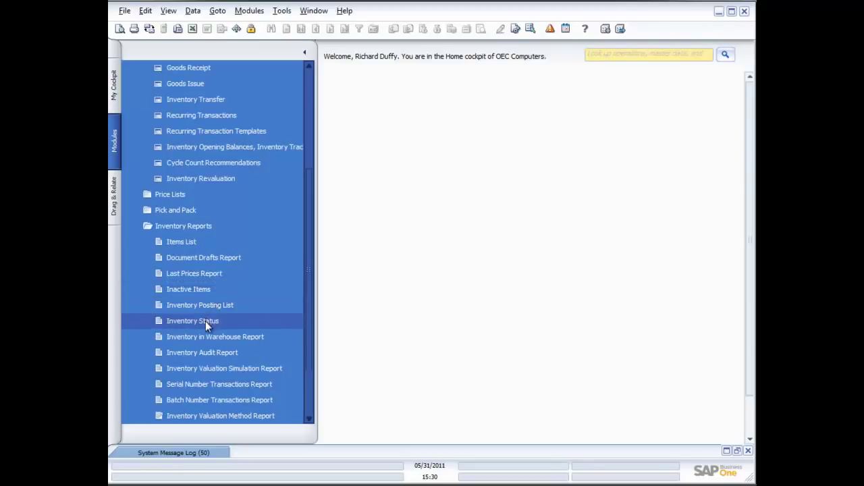
left_click(208, 354)
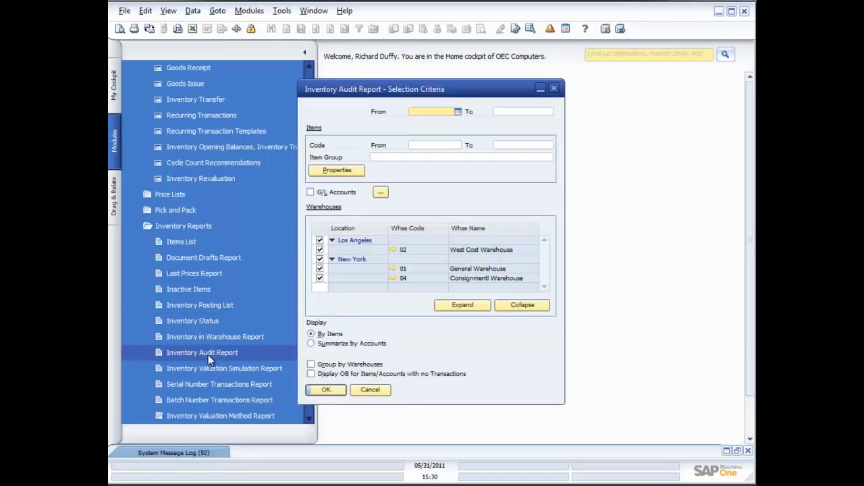
left_click_drag(402, 92, 475, 100)
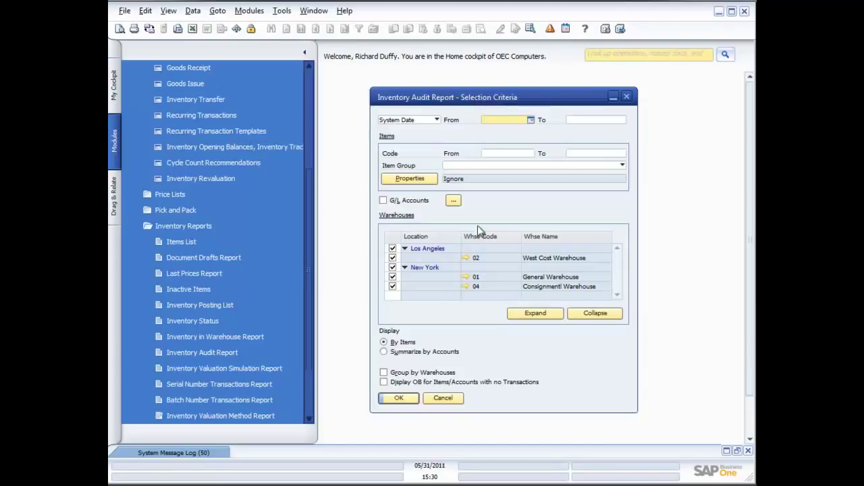
left_click(396, 397)
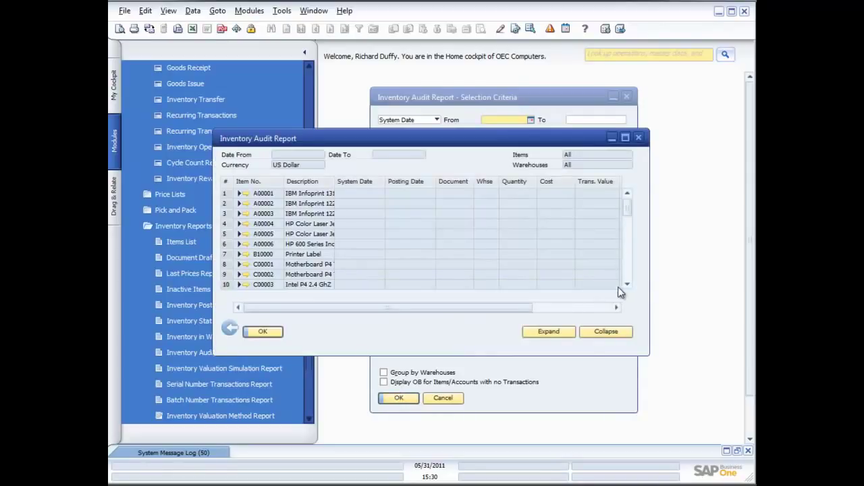
Expand item A00001 in the audit report, enlarge the report window and examine the item's transactions through its latest inventory transfer lines.
left_click(226, 193)
left_click(240, 194)
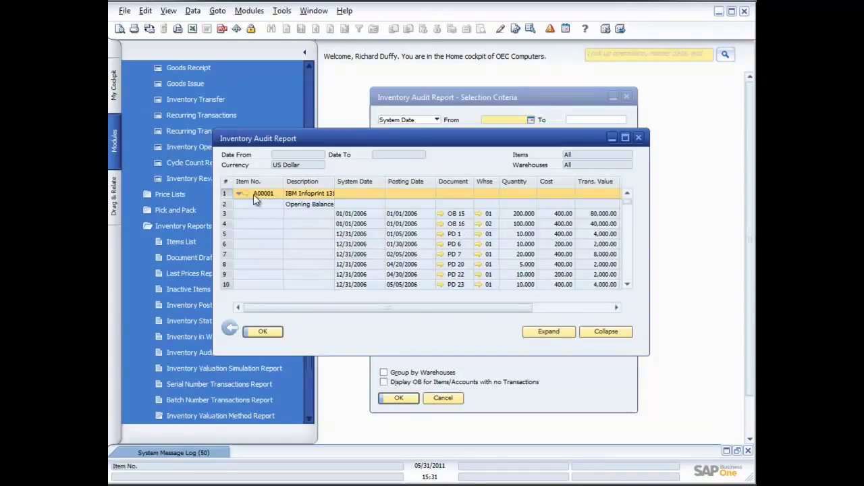
left_click_drag(625, 353, 748, 404)
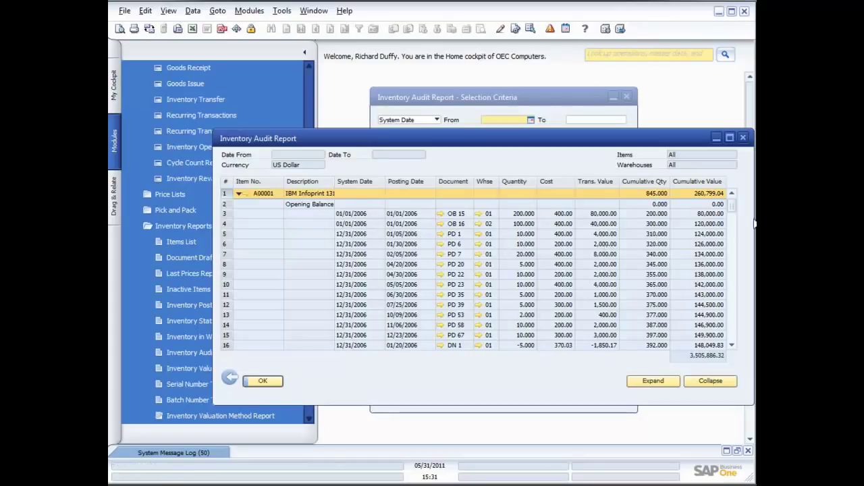
left_click_drag(732, 208, 725, 303)
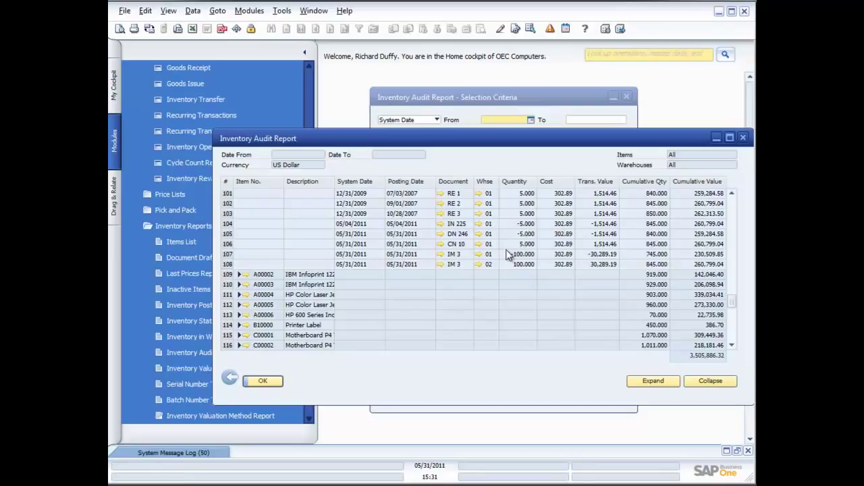
Preview the printable Stock Audit Report, then close the preview, the audit report and its selection criteria.
left_click(118, 29)
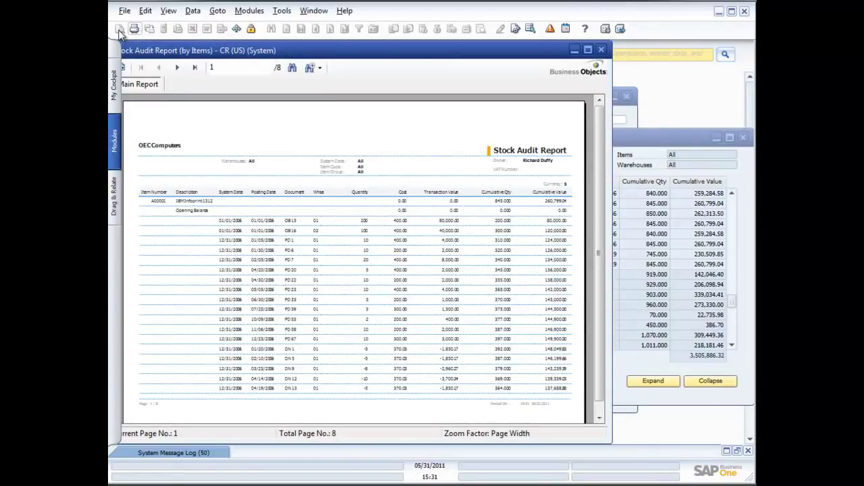
left_click(601, 51)
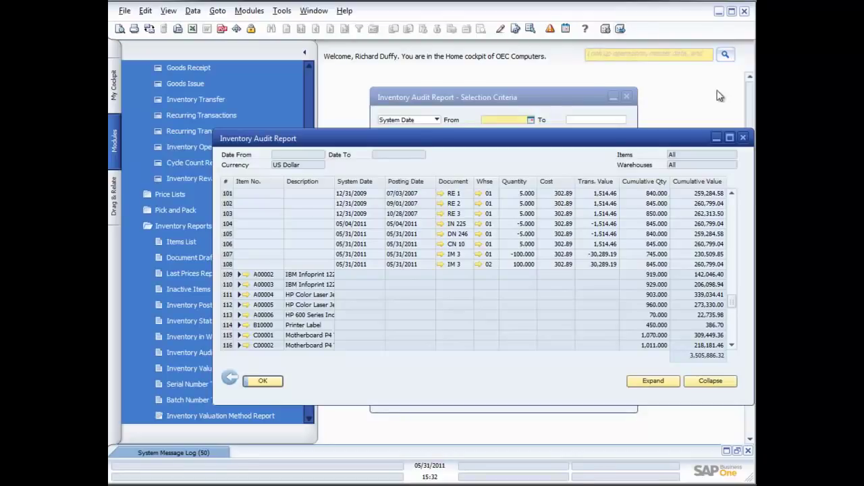
left_click(743, 137)
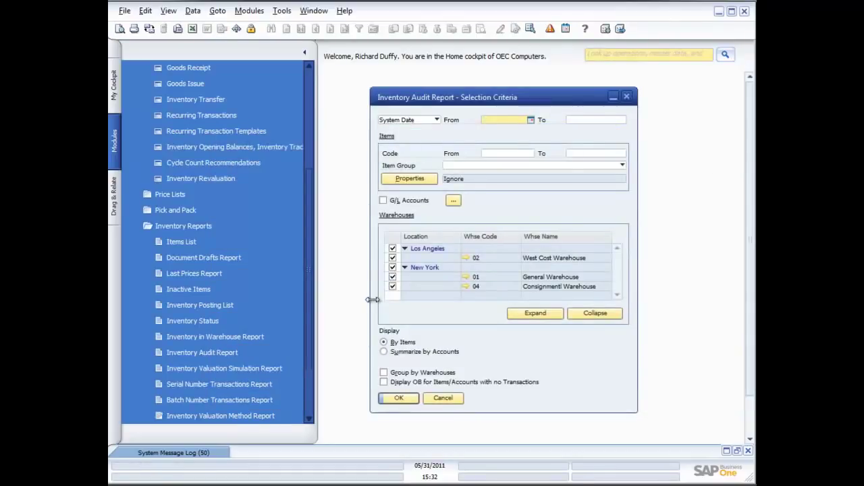
left_click(443, 398)
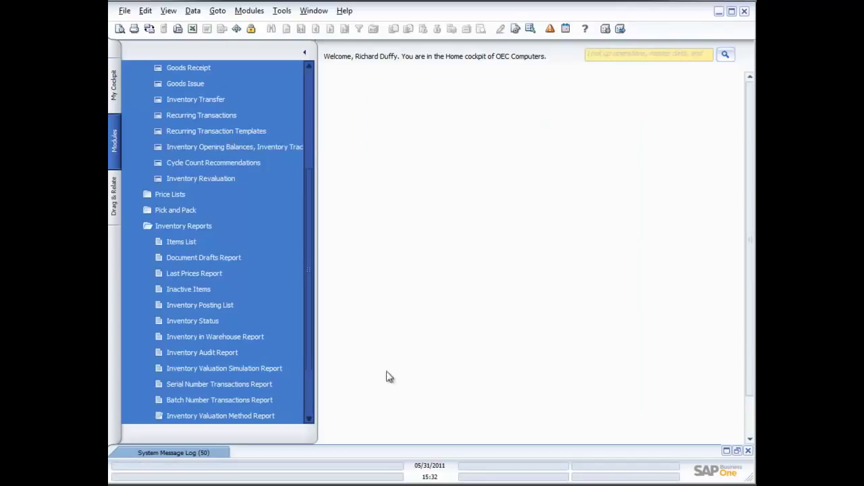
Review the Serial Number Management selection criteria under Item Management, check the available operations, and cancel without changes.
left_click(173, 226)
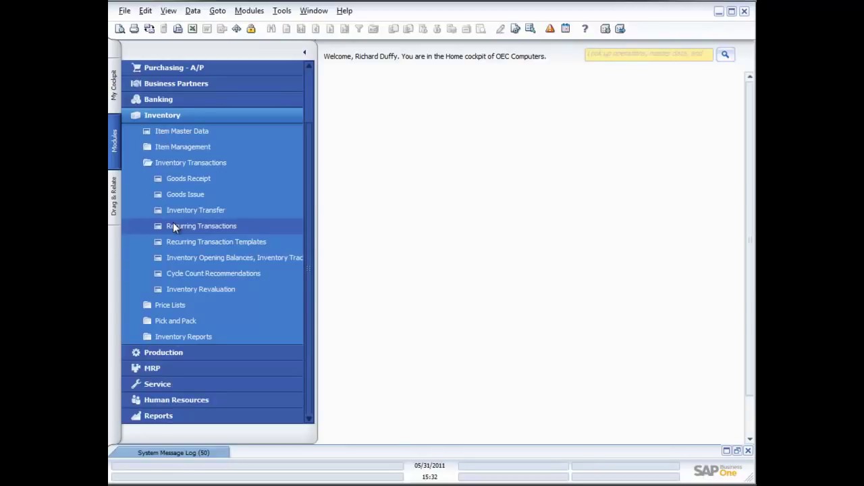
left_click(183, 148)
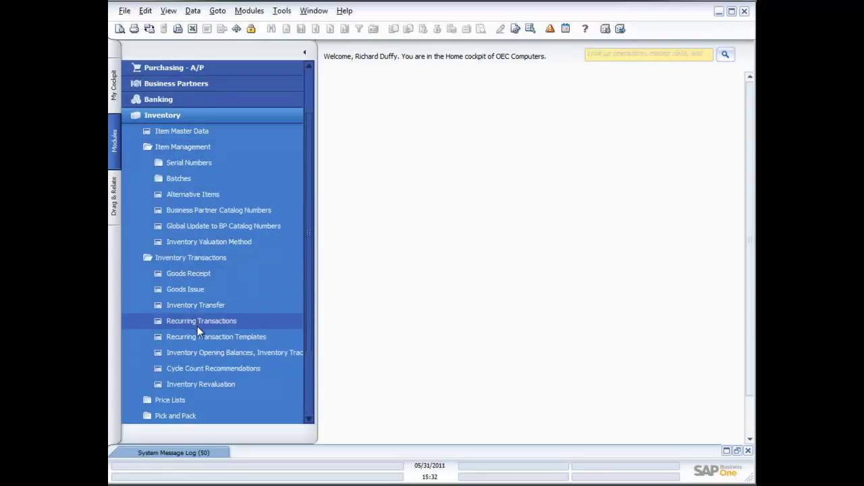
left_click(176, 163)
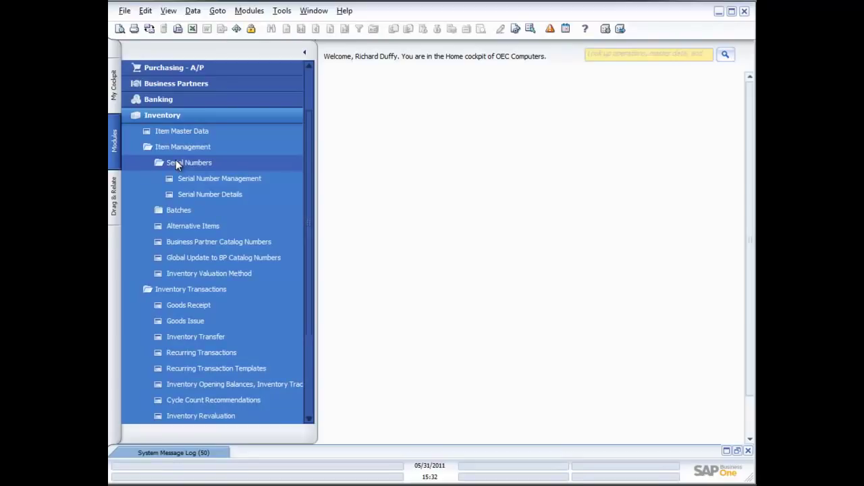
left_click(203, 178)
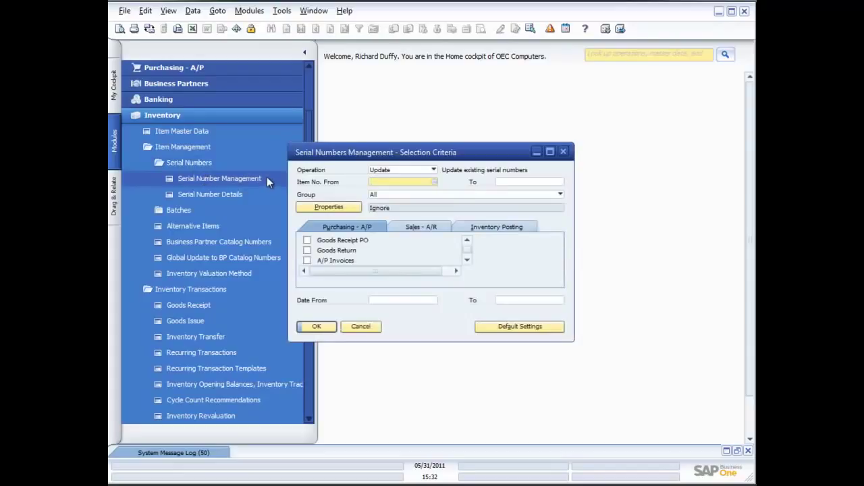
left_click(433, 170)
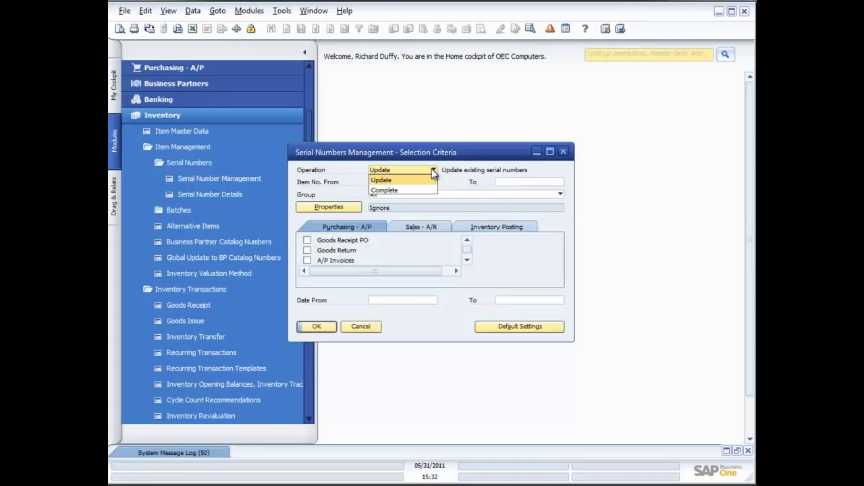
left_click(368, 330)
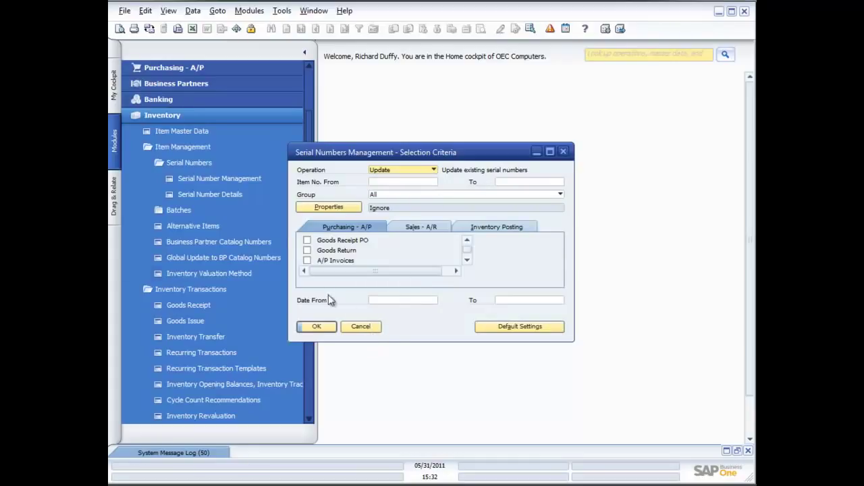
left_click(360, 326)
Open Serial Number Details, browse from the first record to one for item S10000, and examine its date, warranty and location fields.
left_click(205, 194)
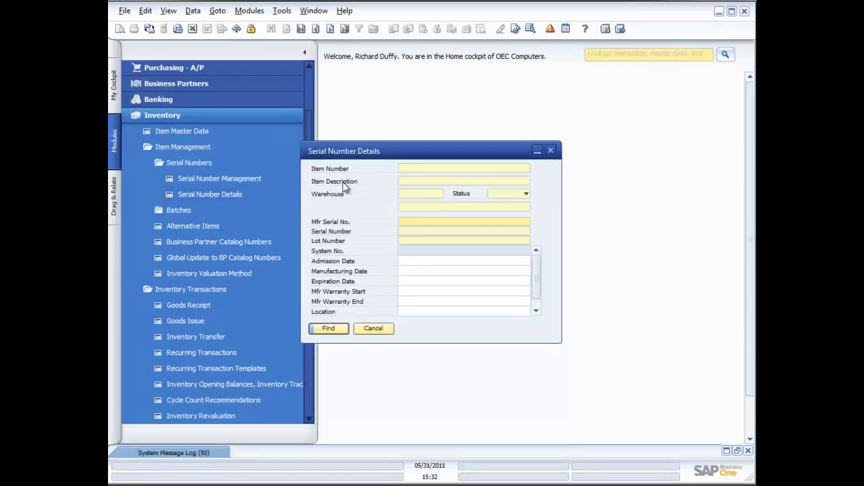
left_click(301, 29)
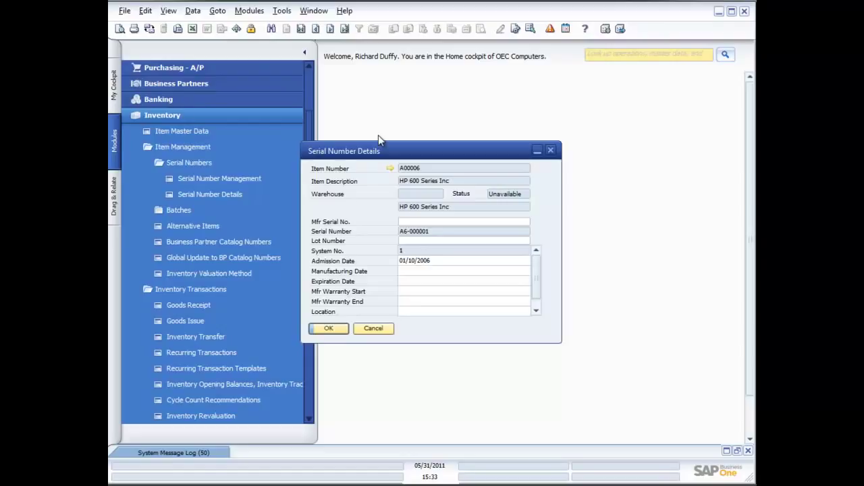
left_click(330, 29)
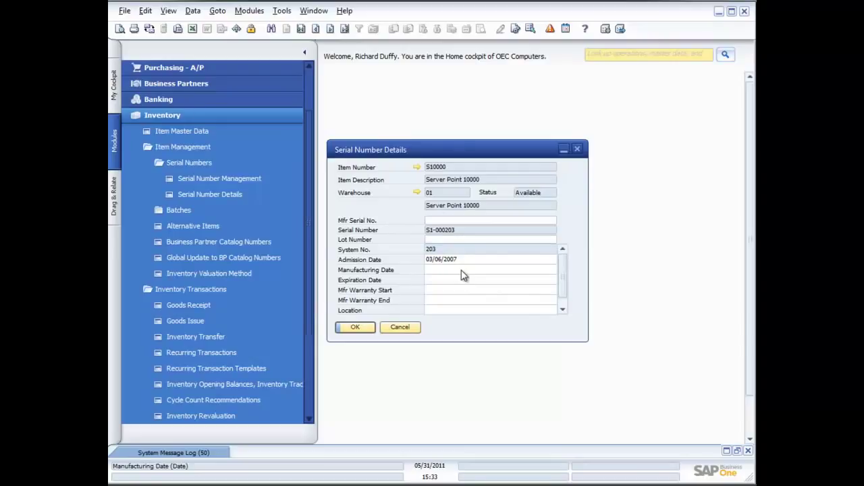
left_click(563, 308)
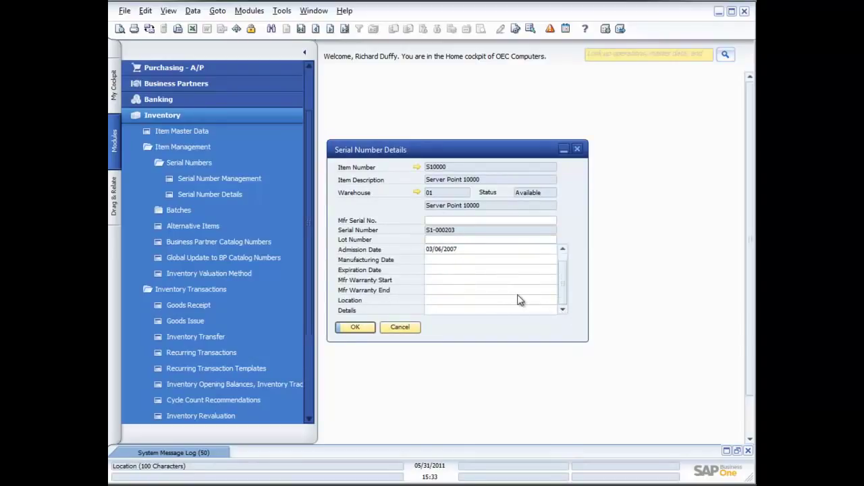